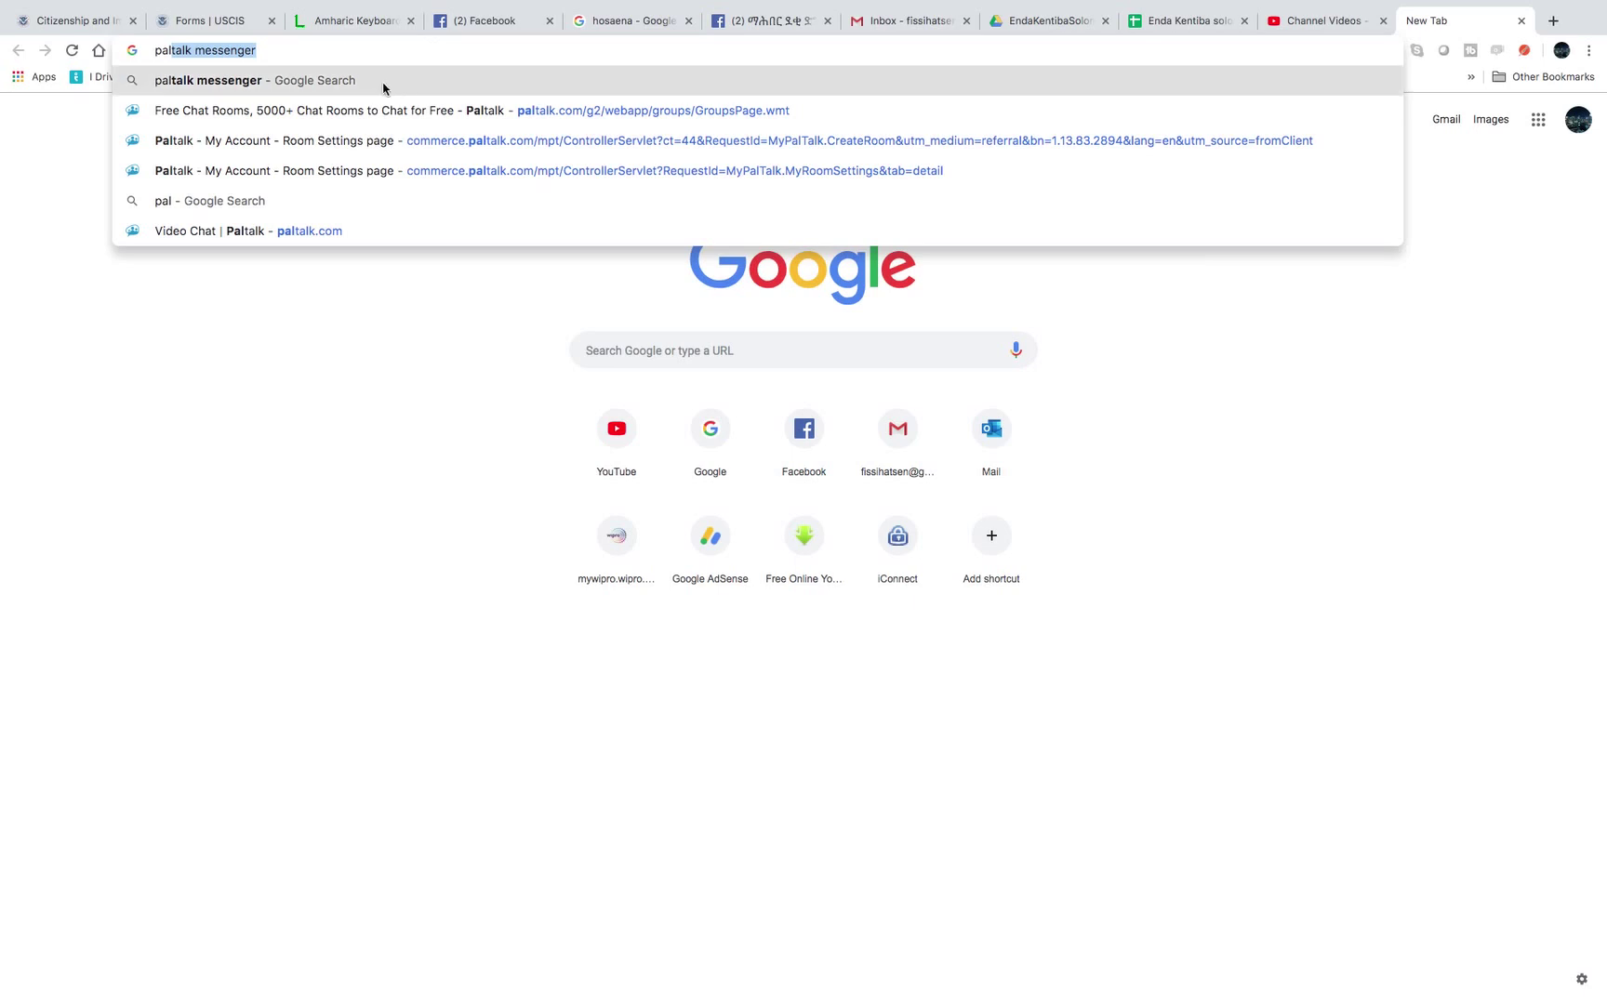
Search the web for "paltalk messenger" and open the Paltalk Chat Messenger result on join.paltalk.com
click(264, 52)
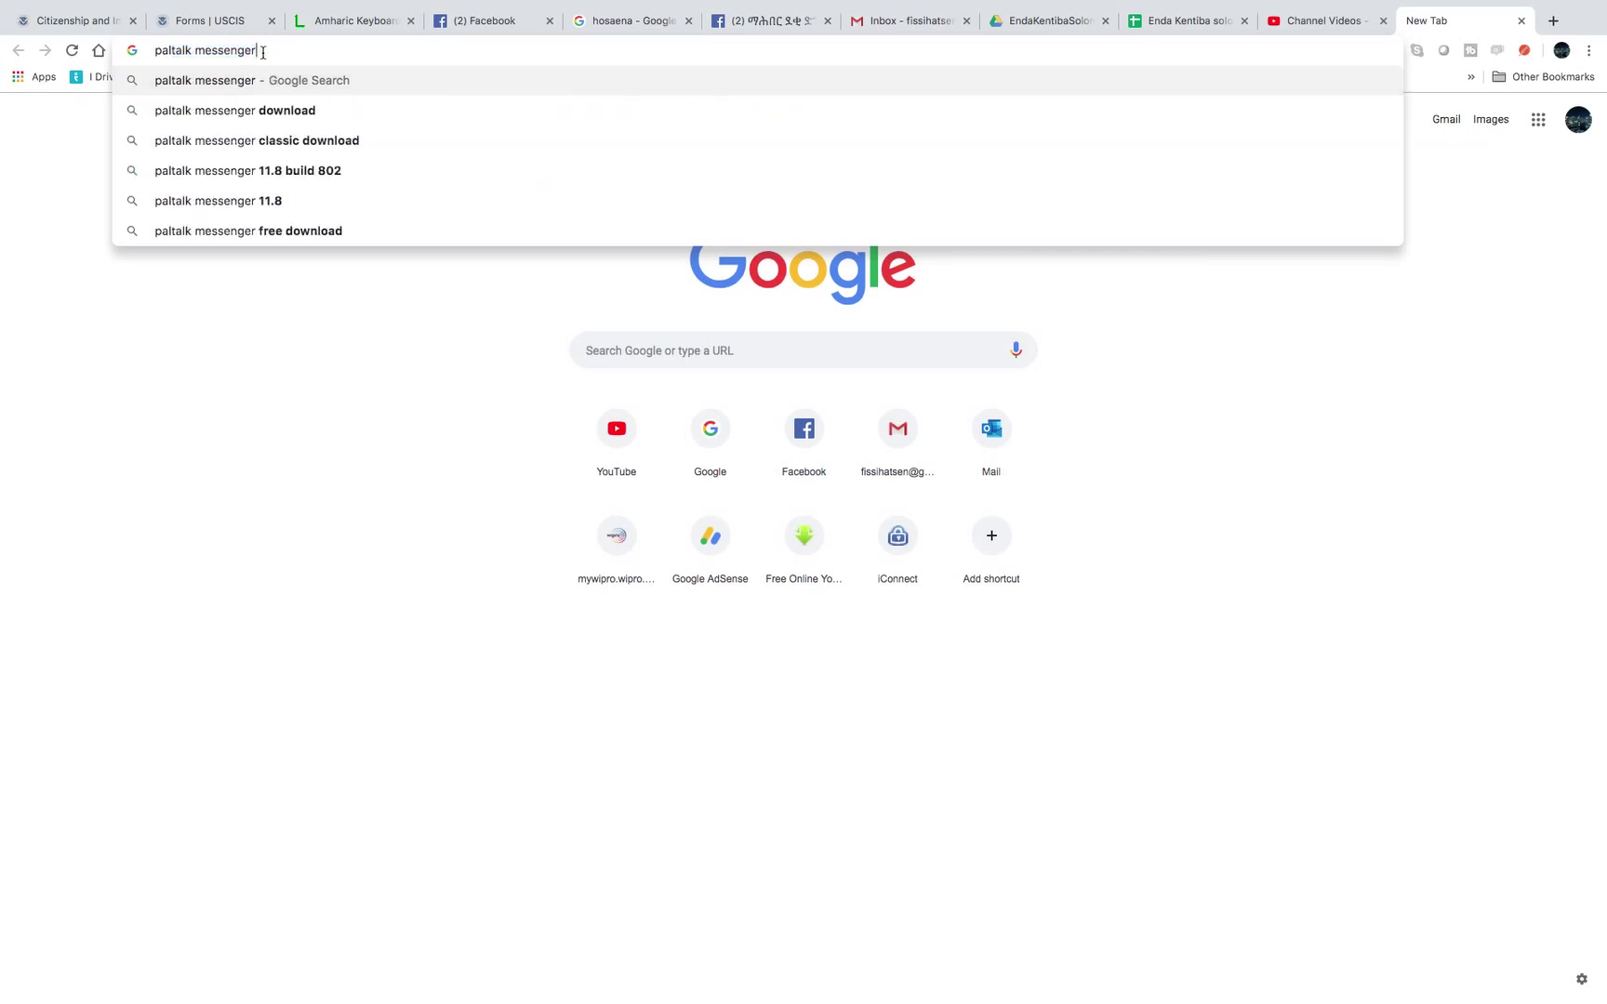
click(265, 91)
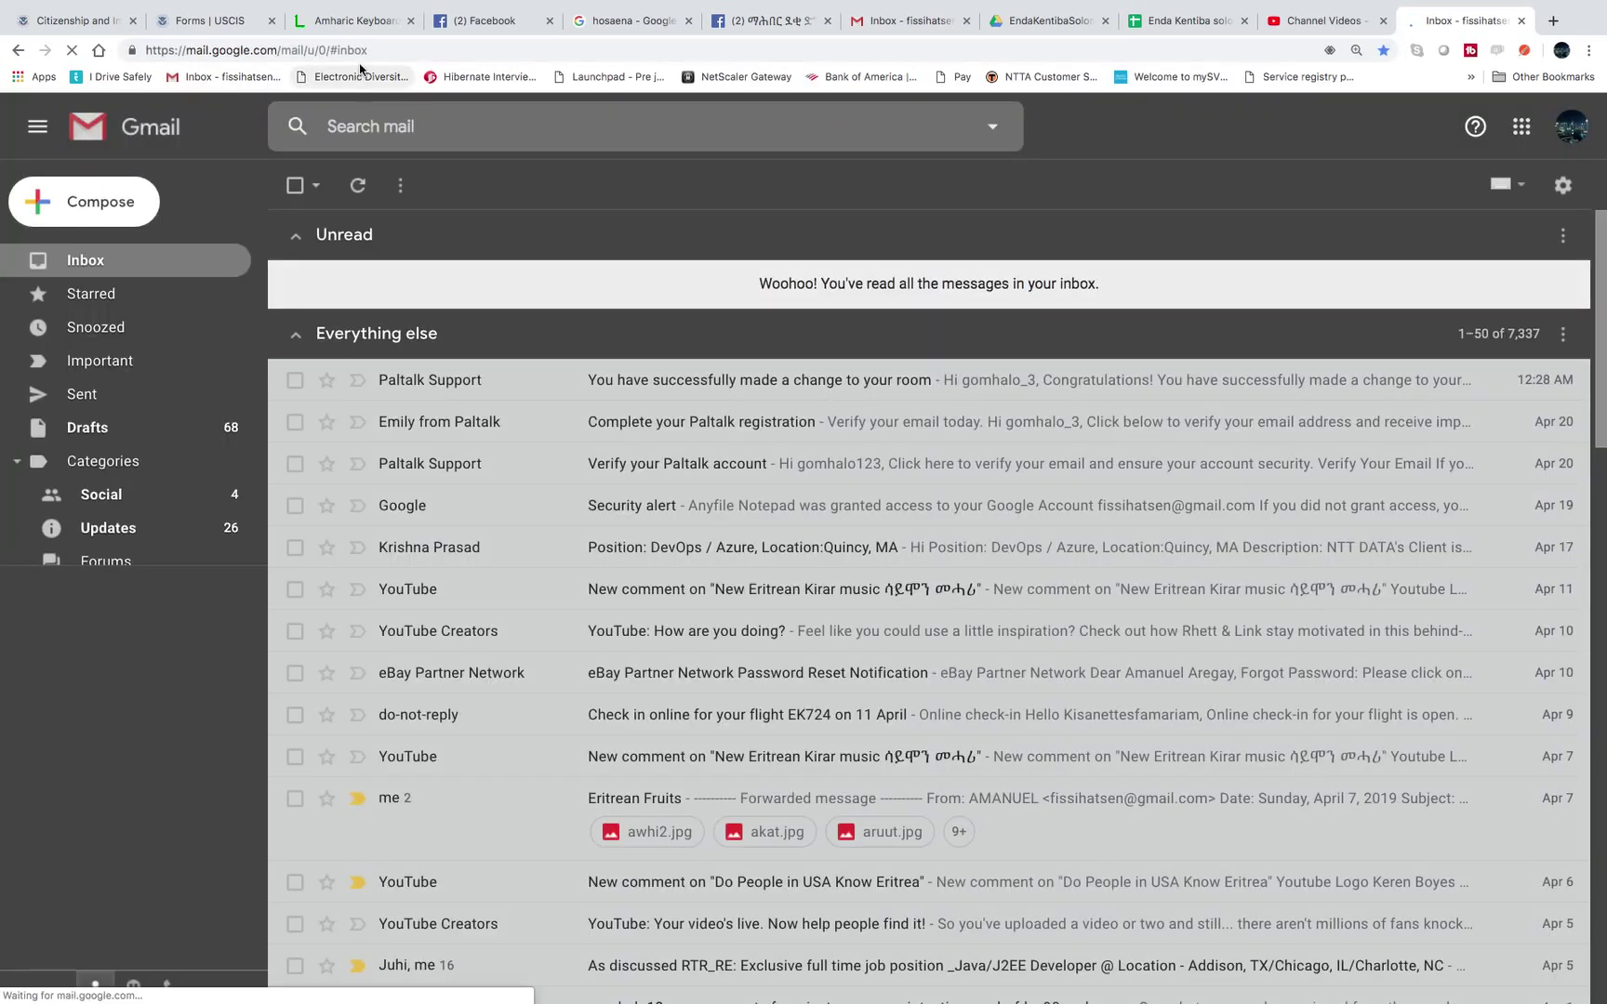
click(358, 56)
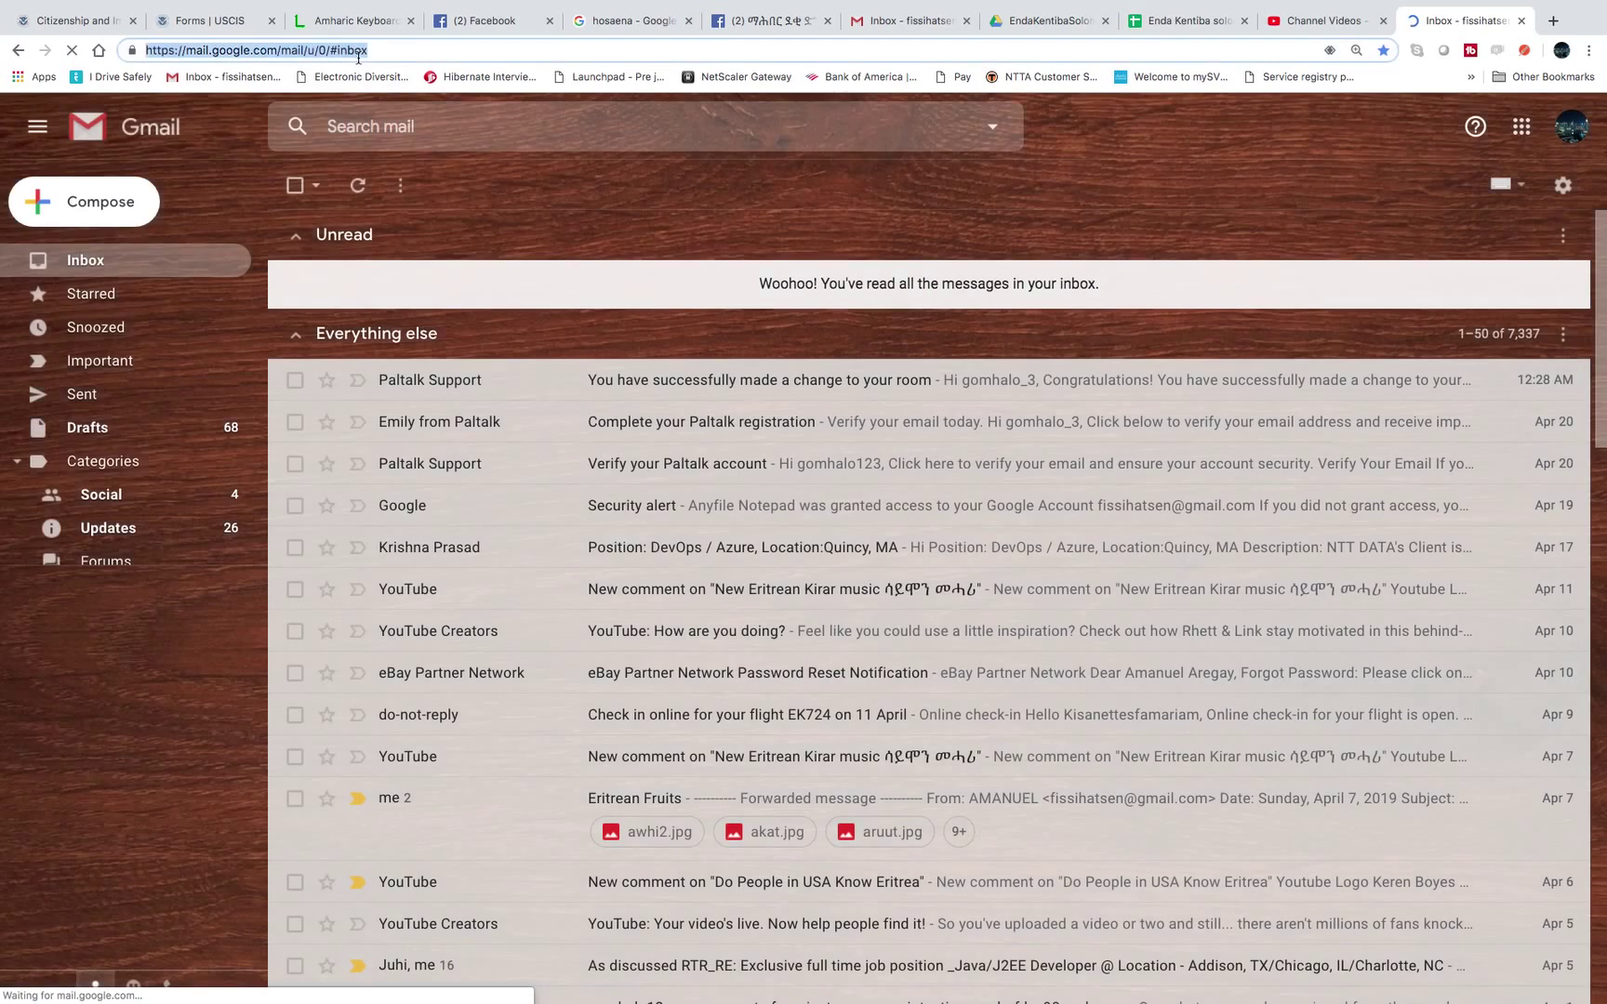
text(palt)
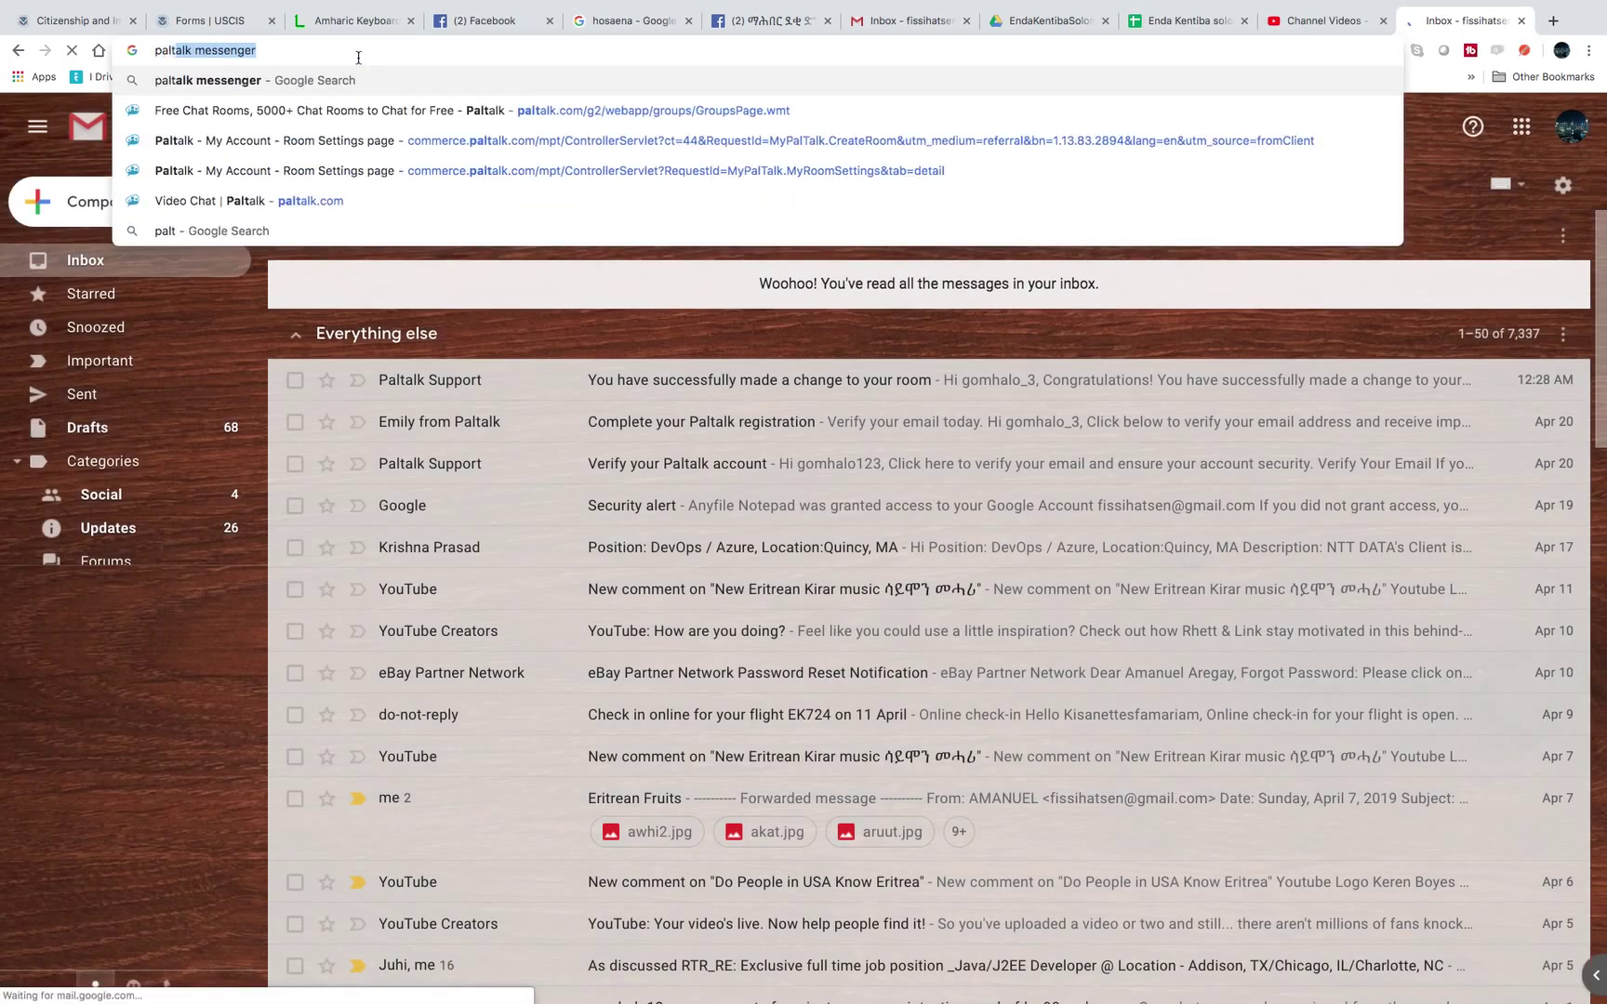
text(alk)
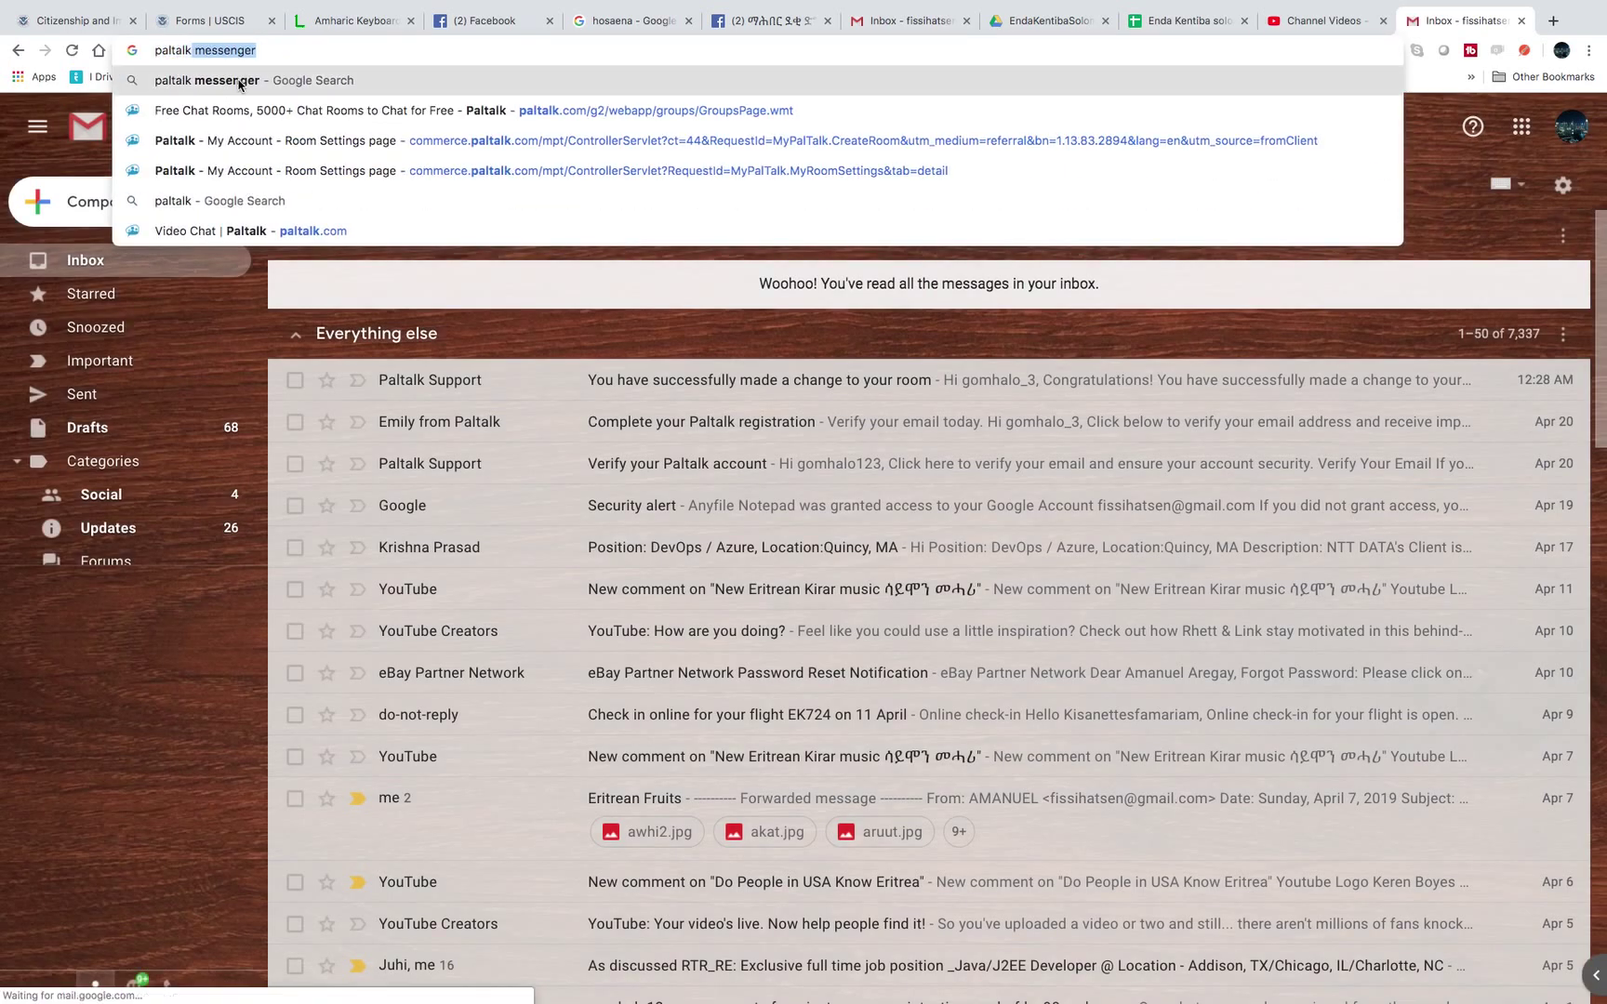
click(238, 82)
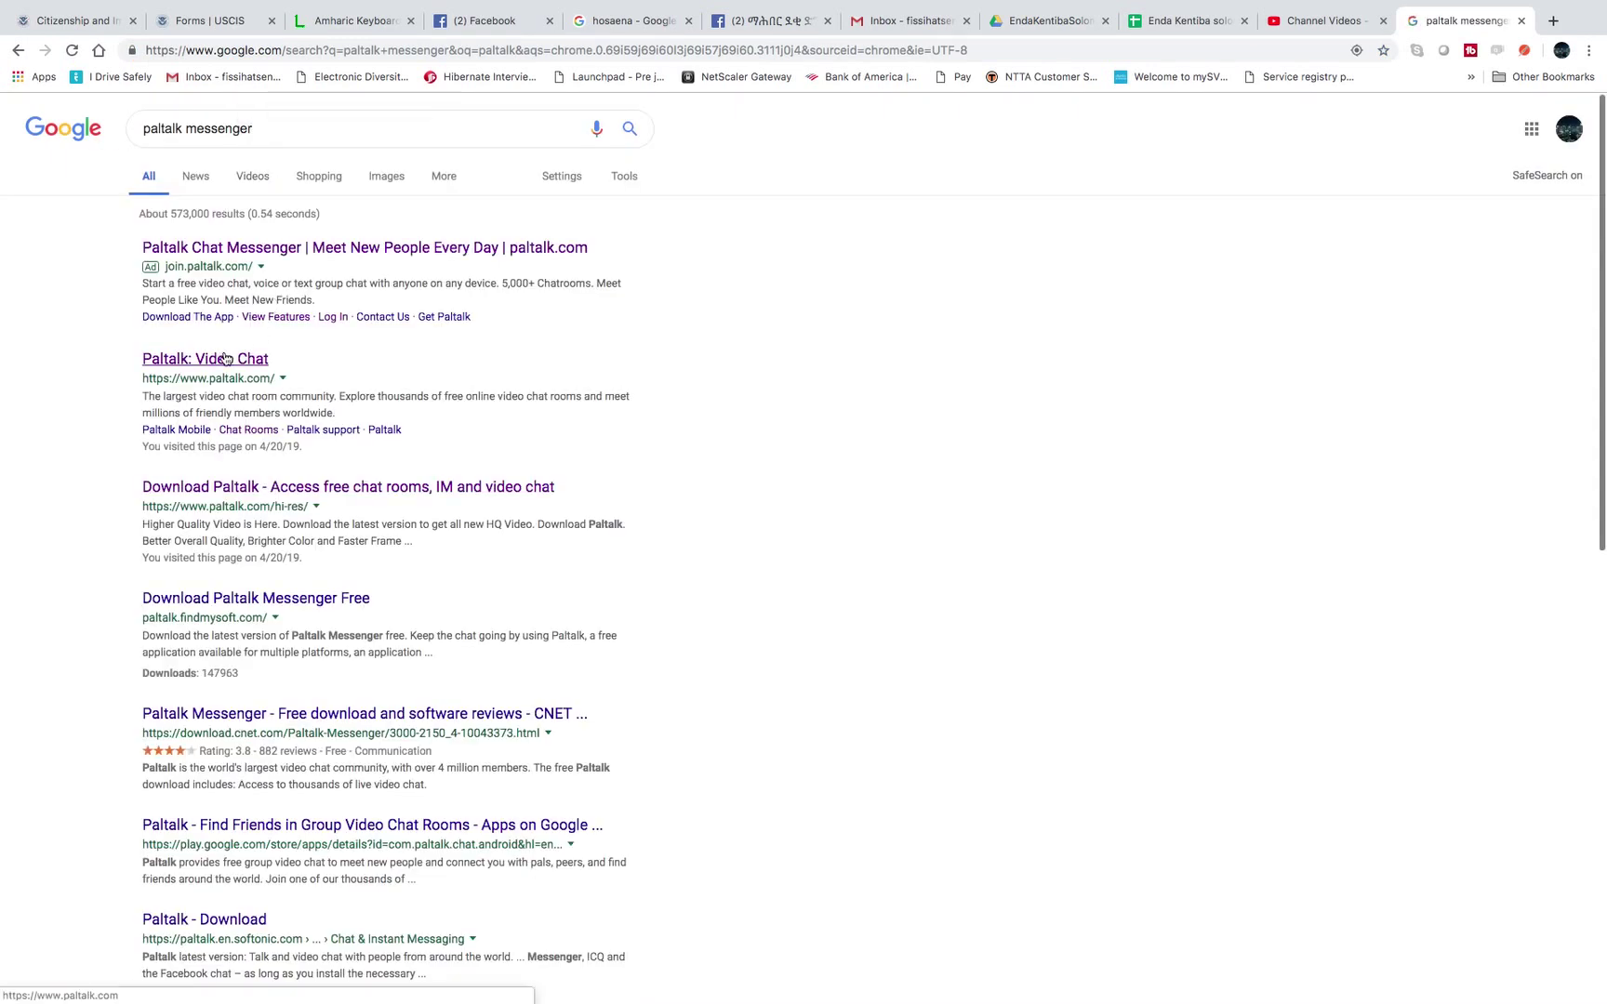
click(276, 249)
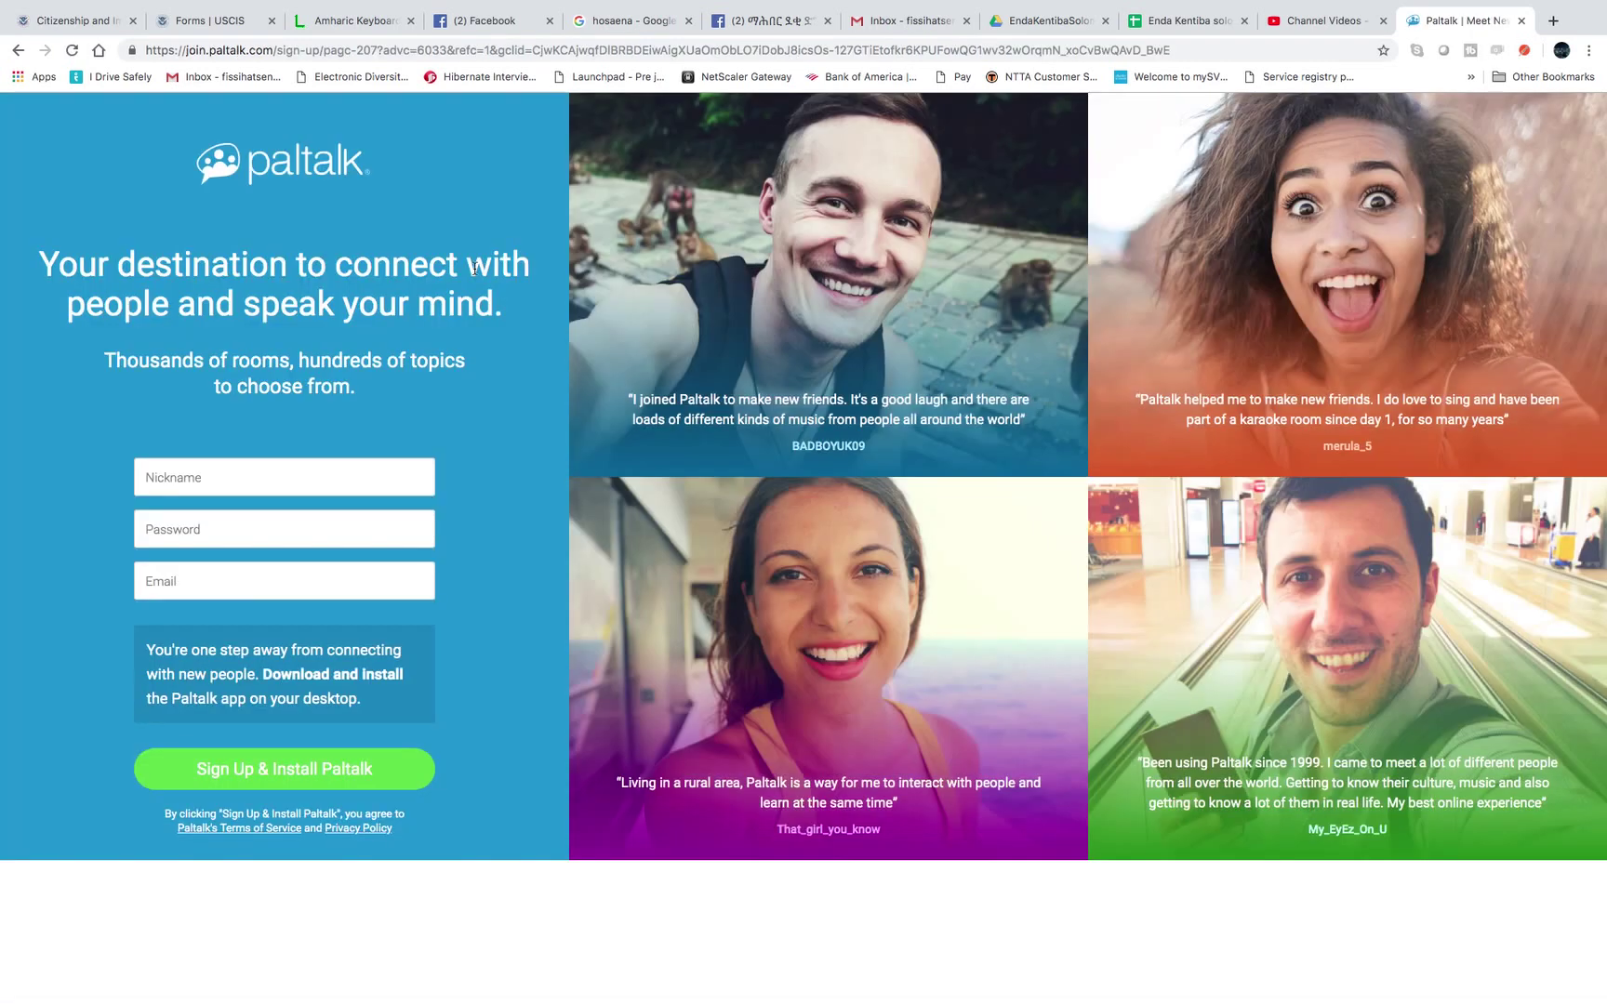
Enter the nickname aden12 in the sign-up form and choose the suggested alternative aden12_4
click(158, 488)
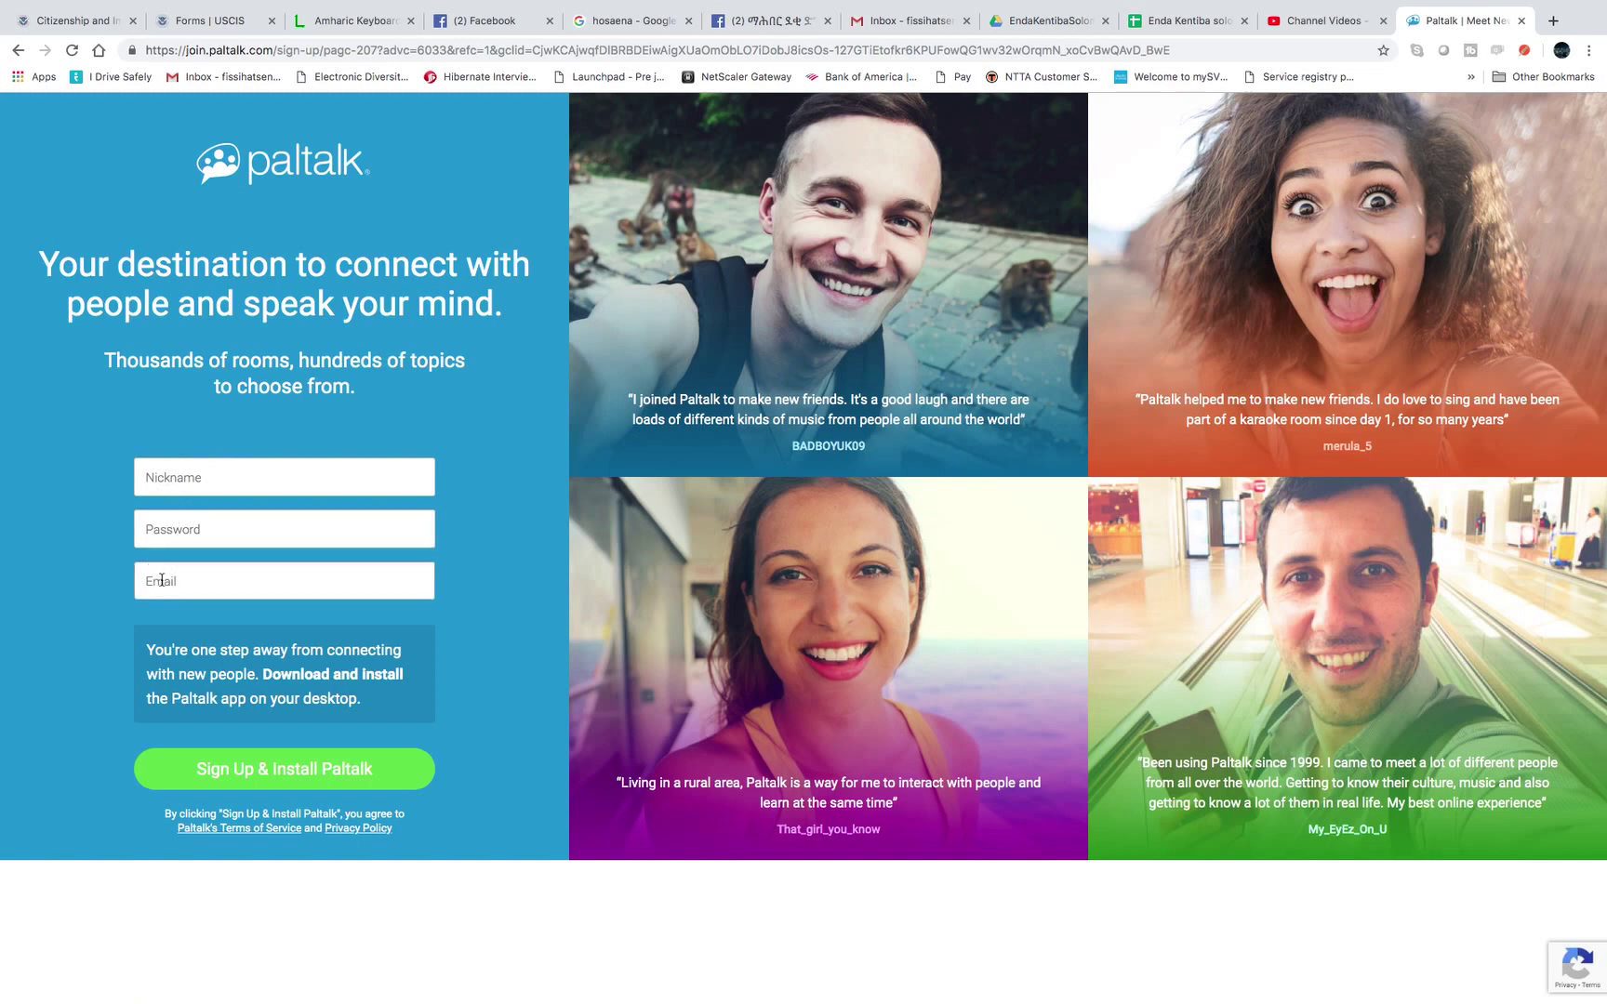
click(160, 480)
text(aden12)
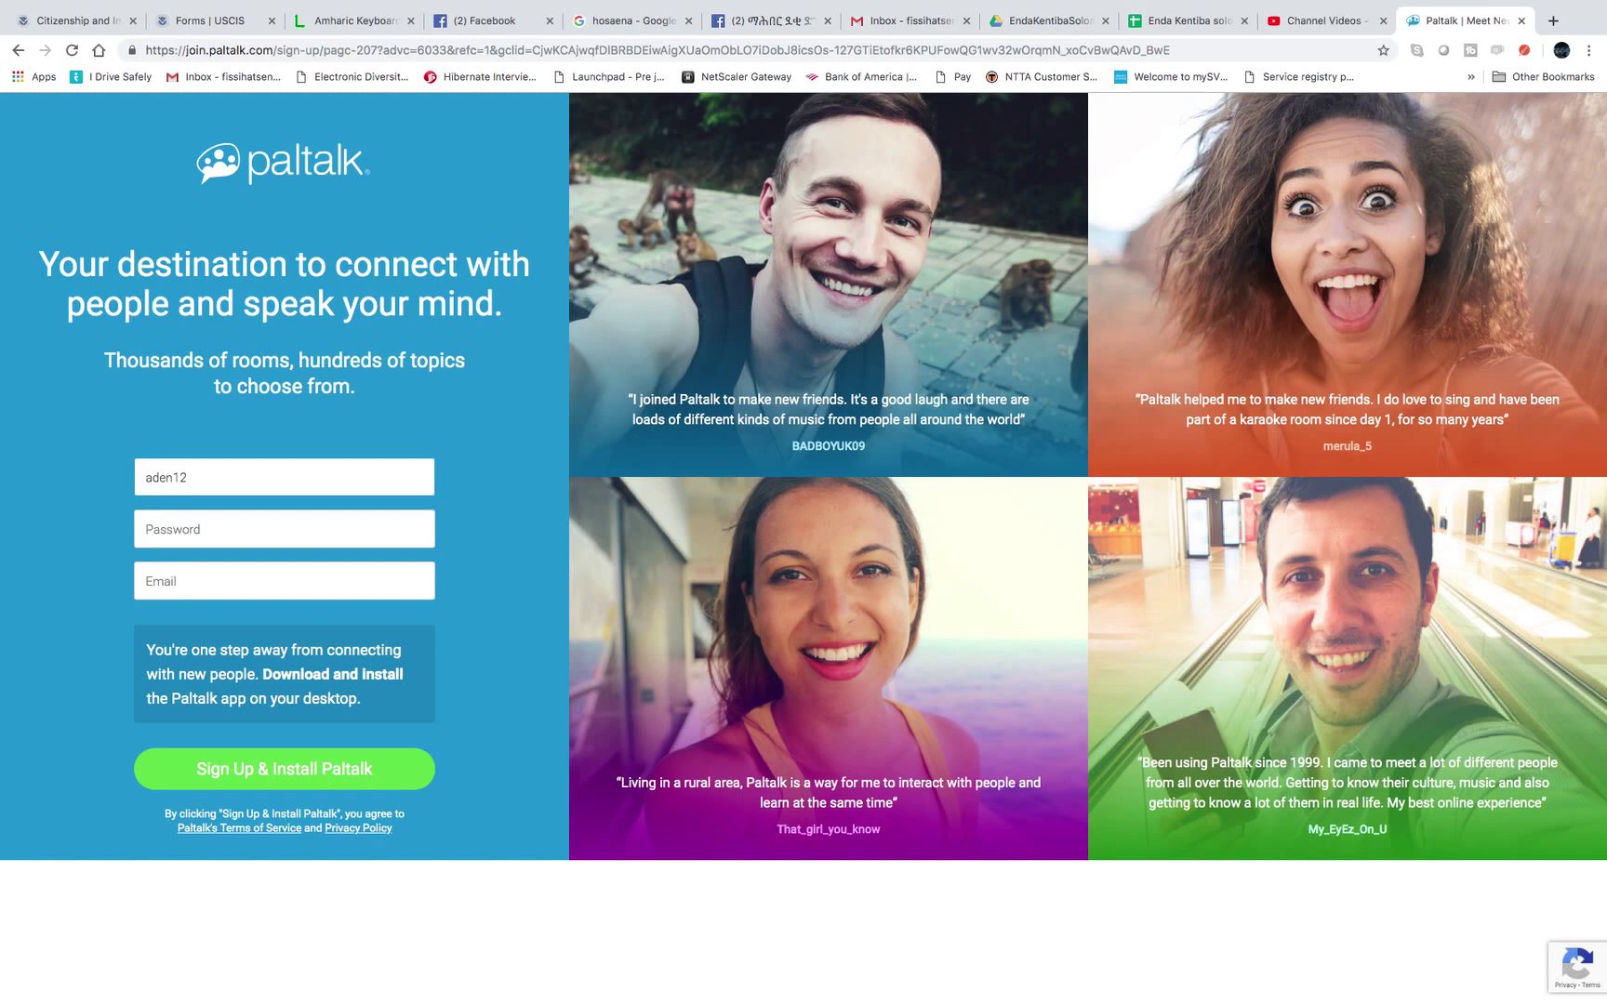
click(175, 534)
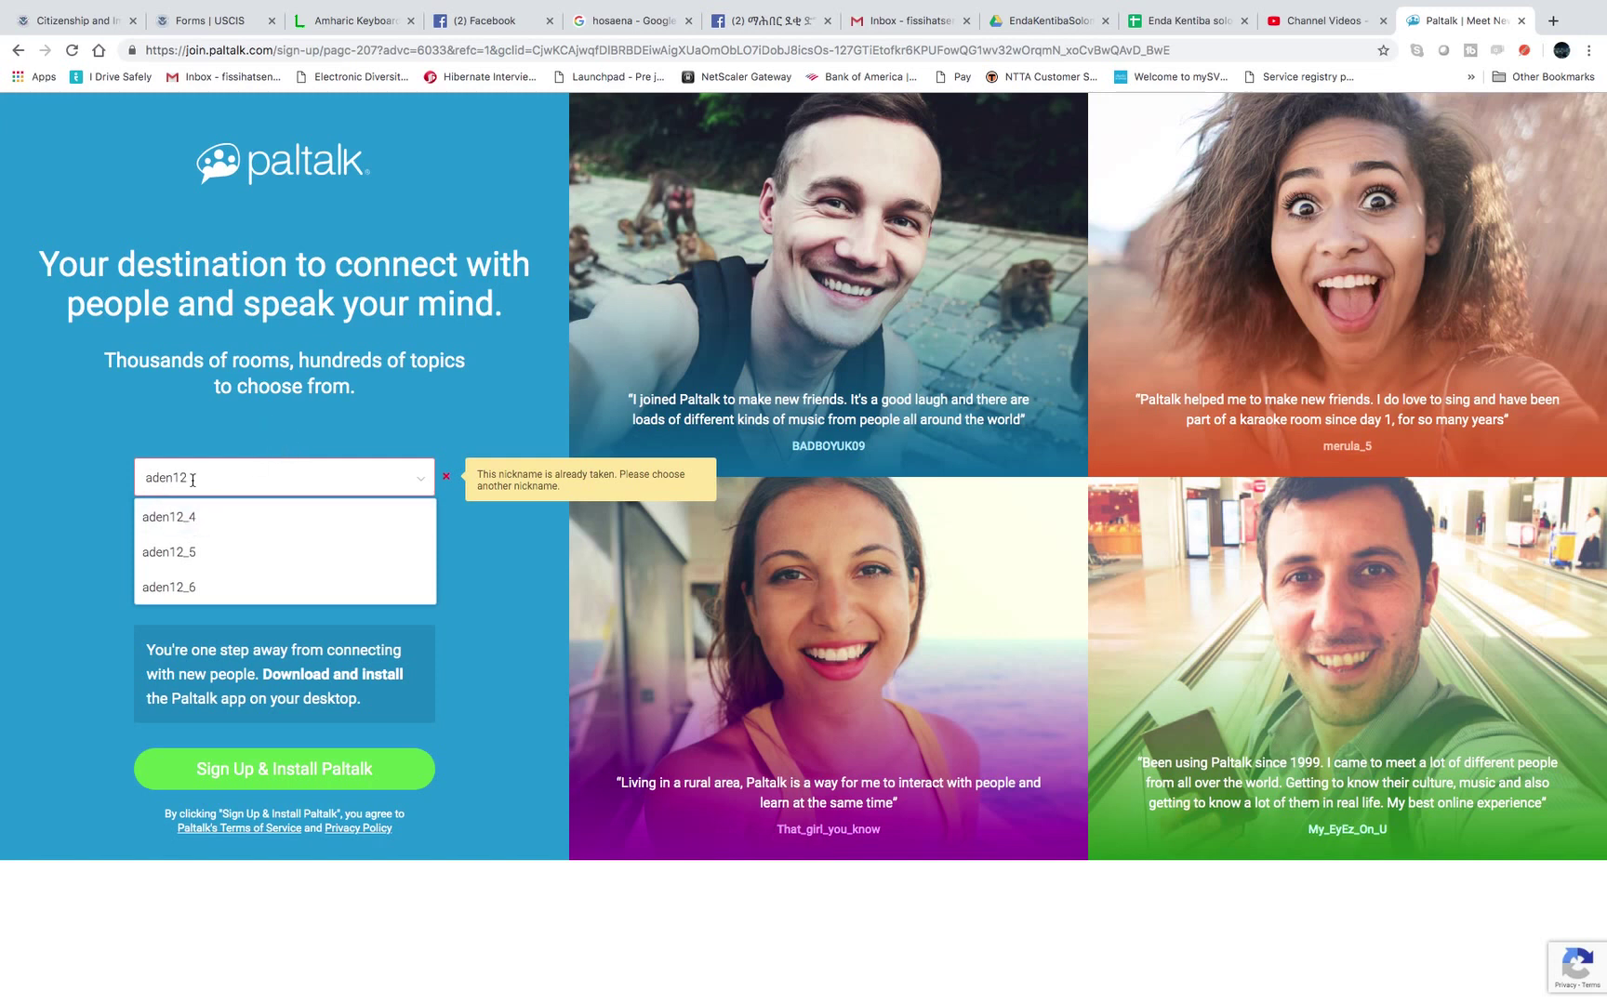
click(180, 522)
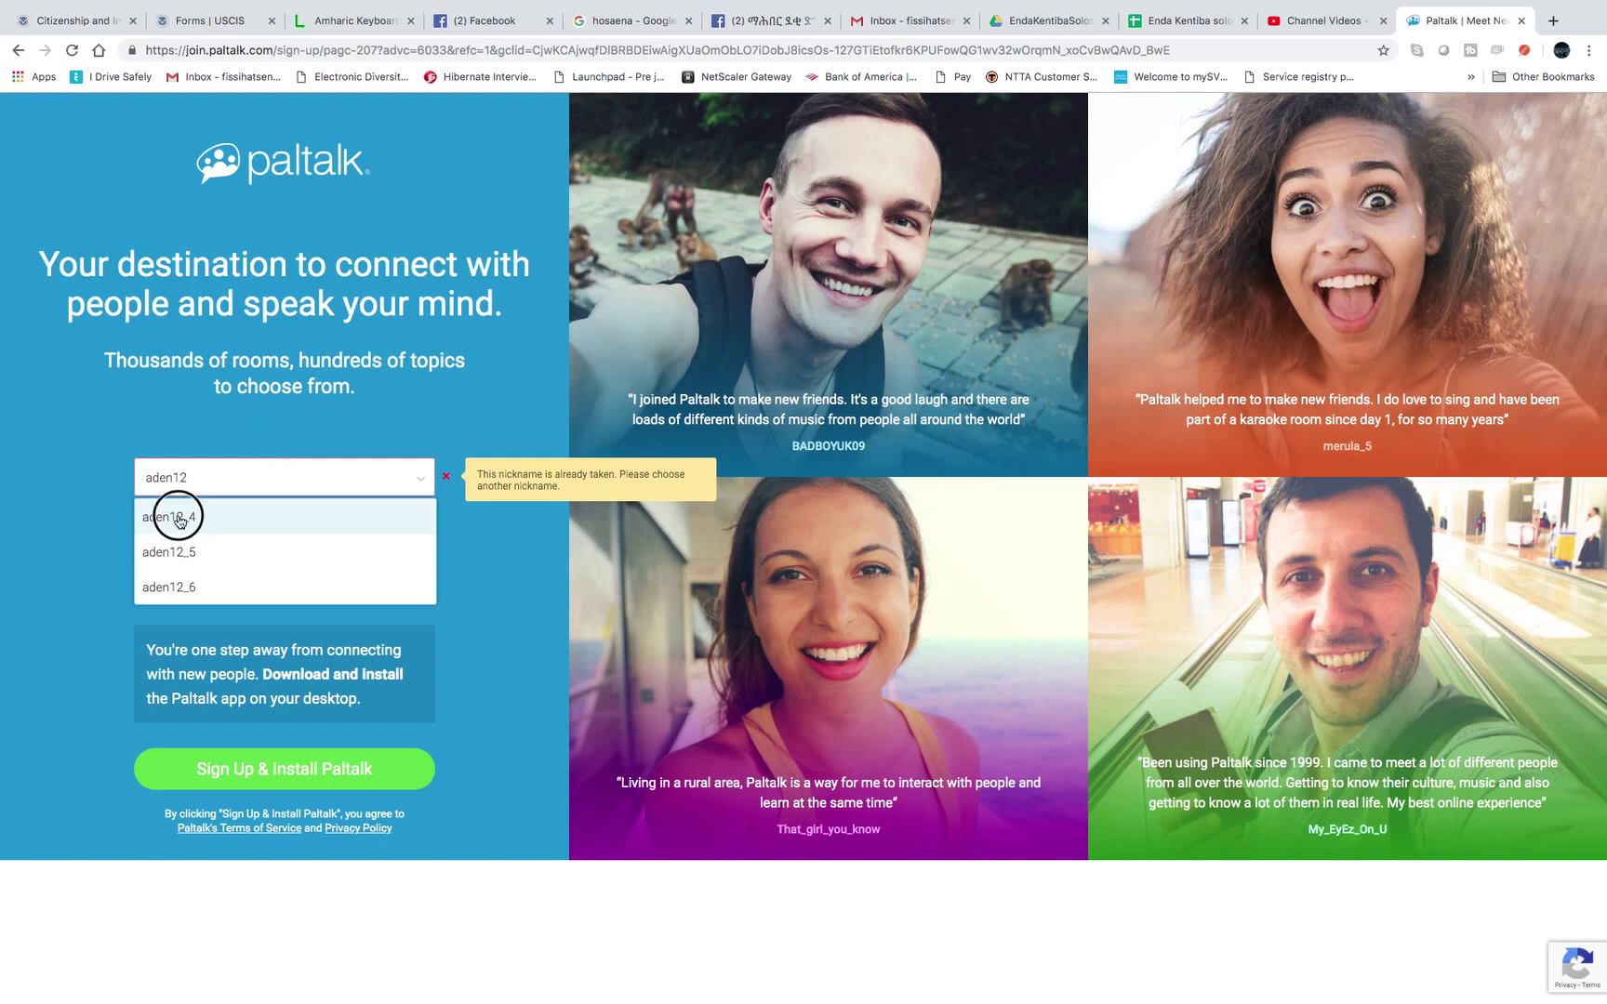
click(193, 531)
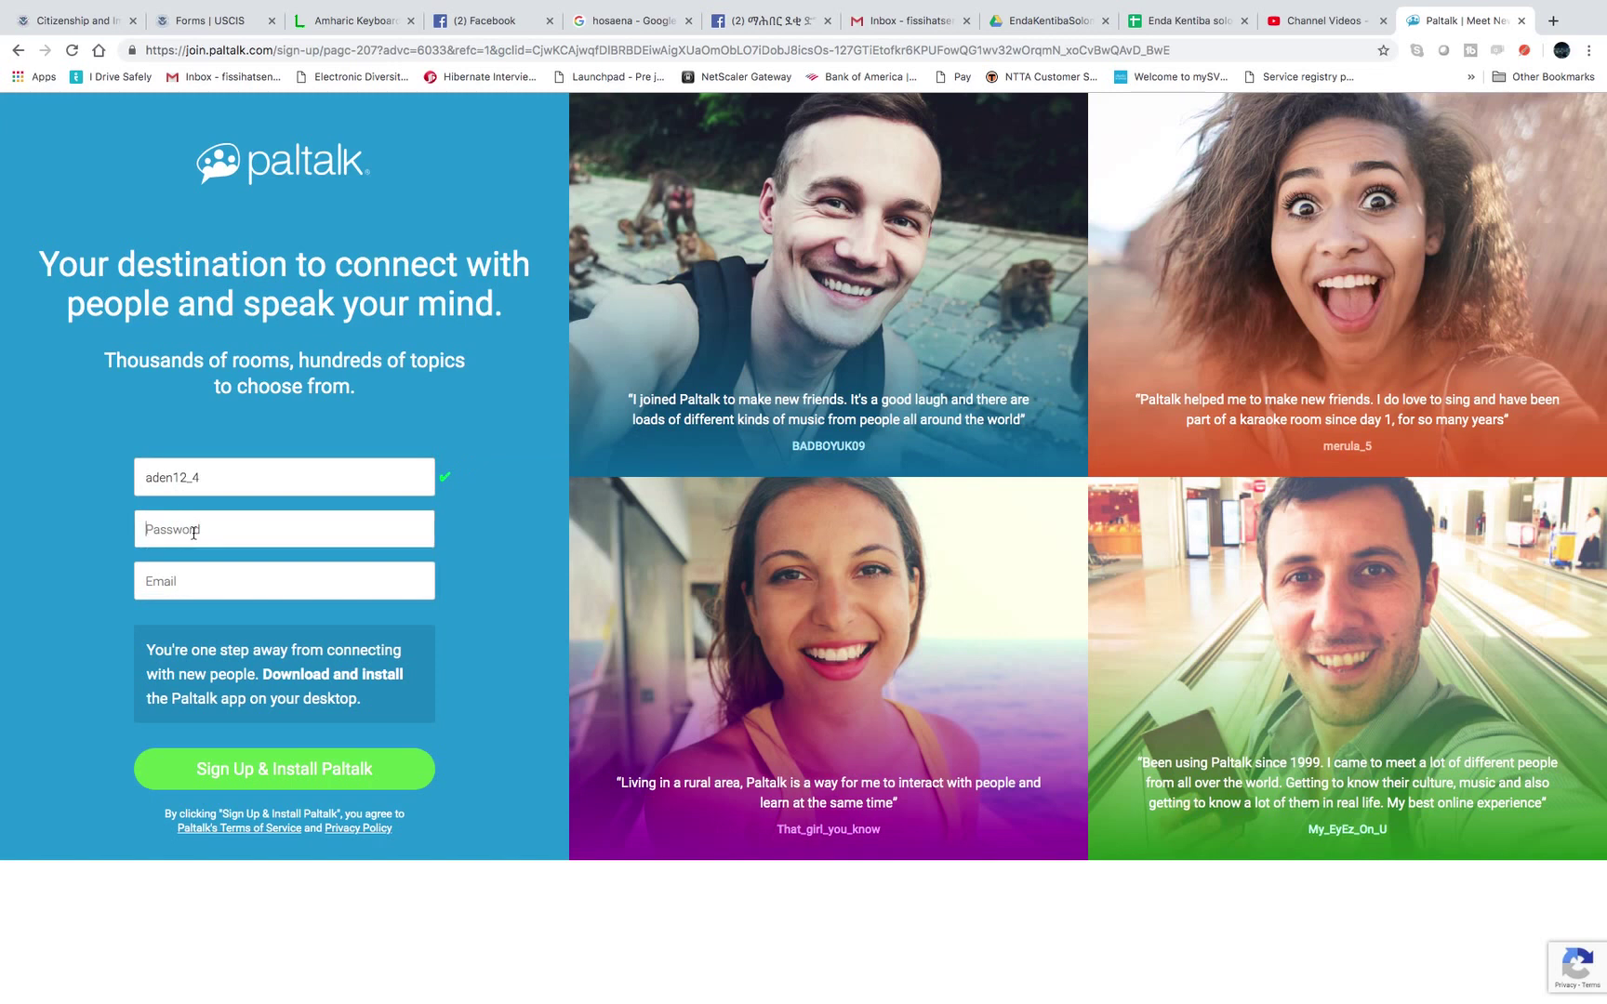
Shorten the nickname back to aden12 and choose the suggested aden12_4 again
click(206, 486)
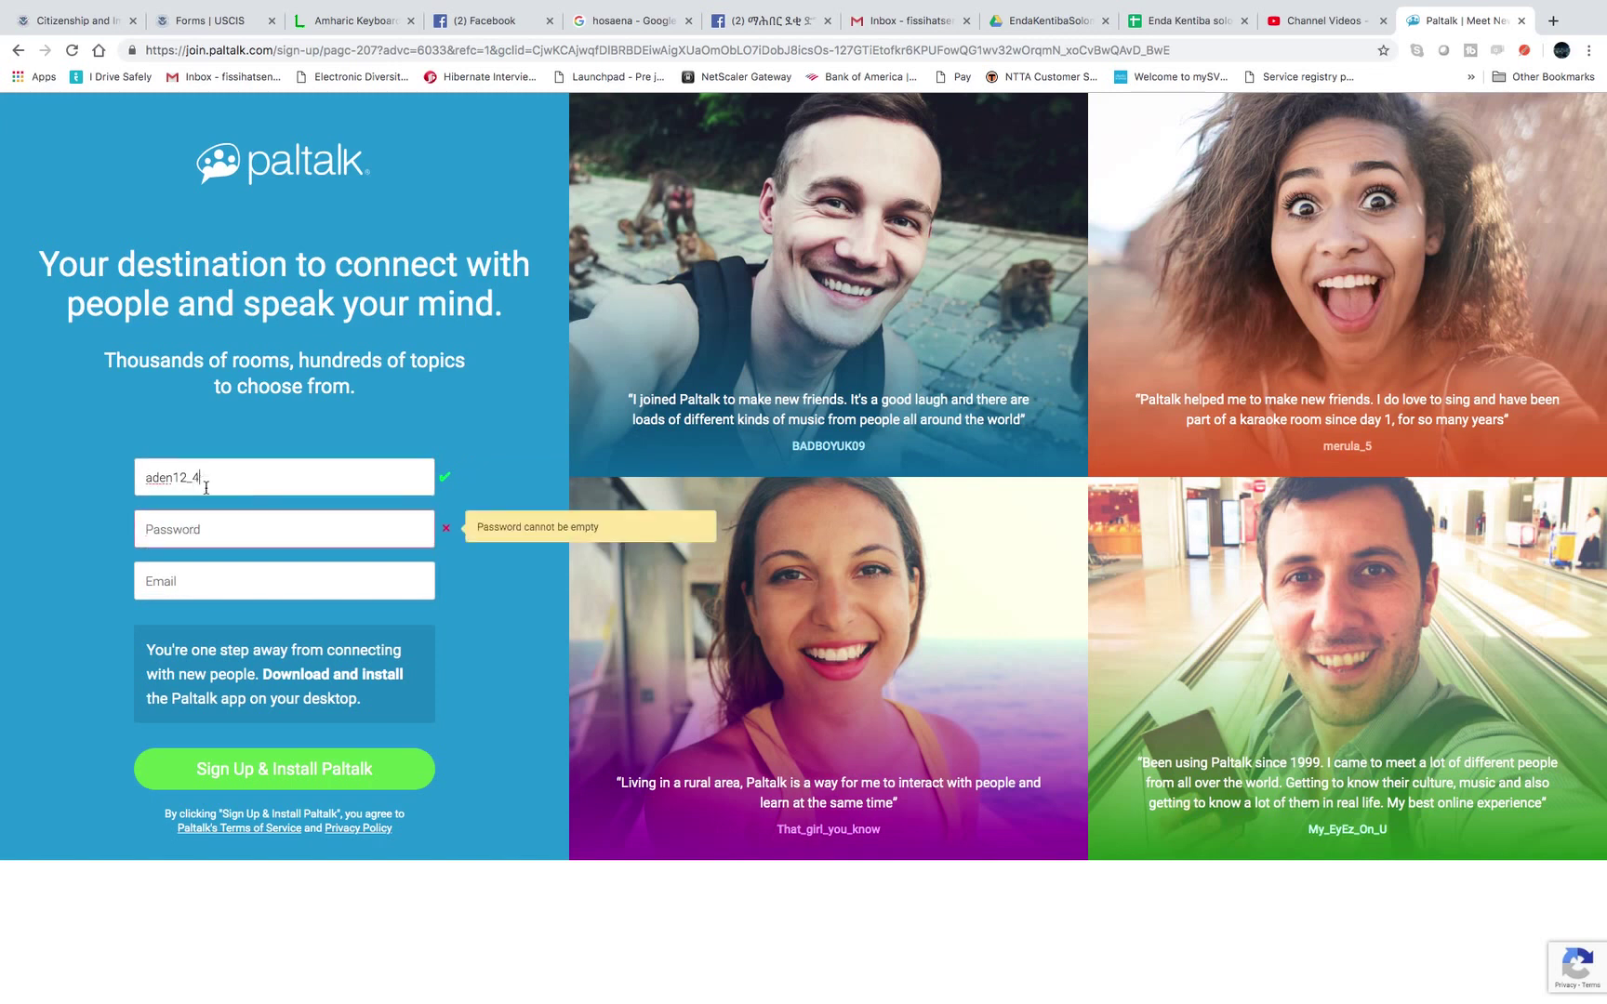
key(BackSpace)
key(BackSpace)
key(BackSpace)
text(2)
click(197, 529)
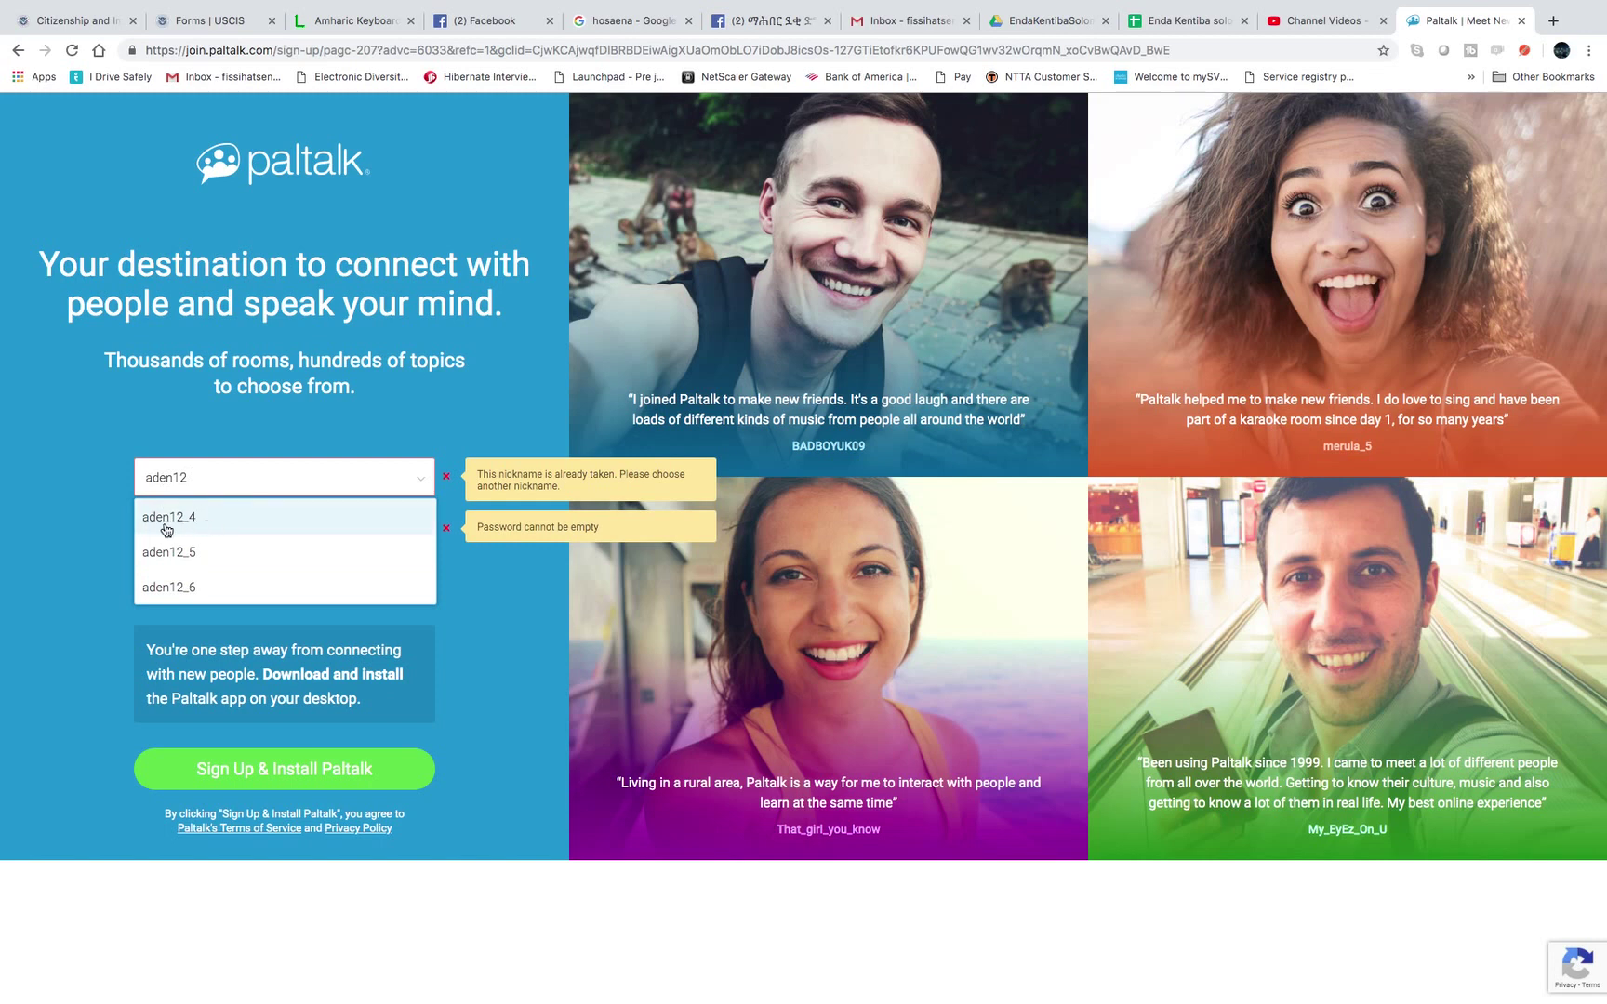
click(191, 528)
Enter the account password in the sign-up form, replacing the first attempt with a longer one
click(201, 532)
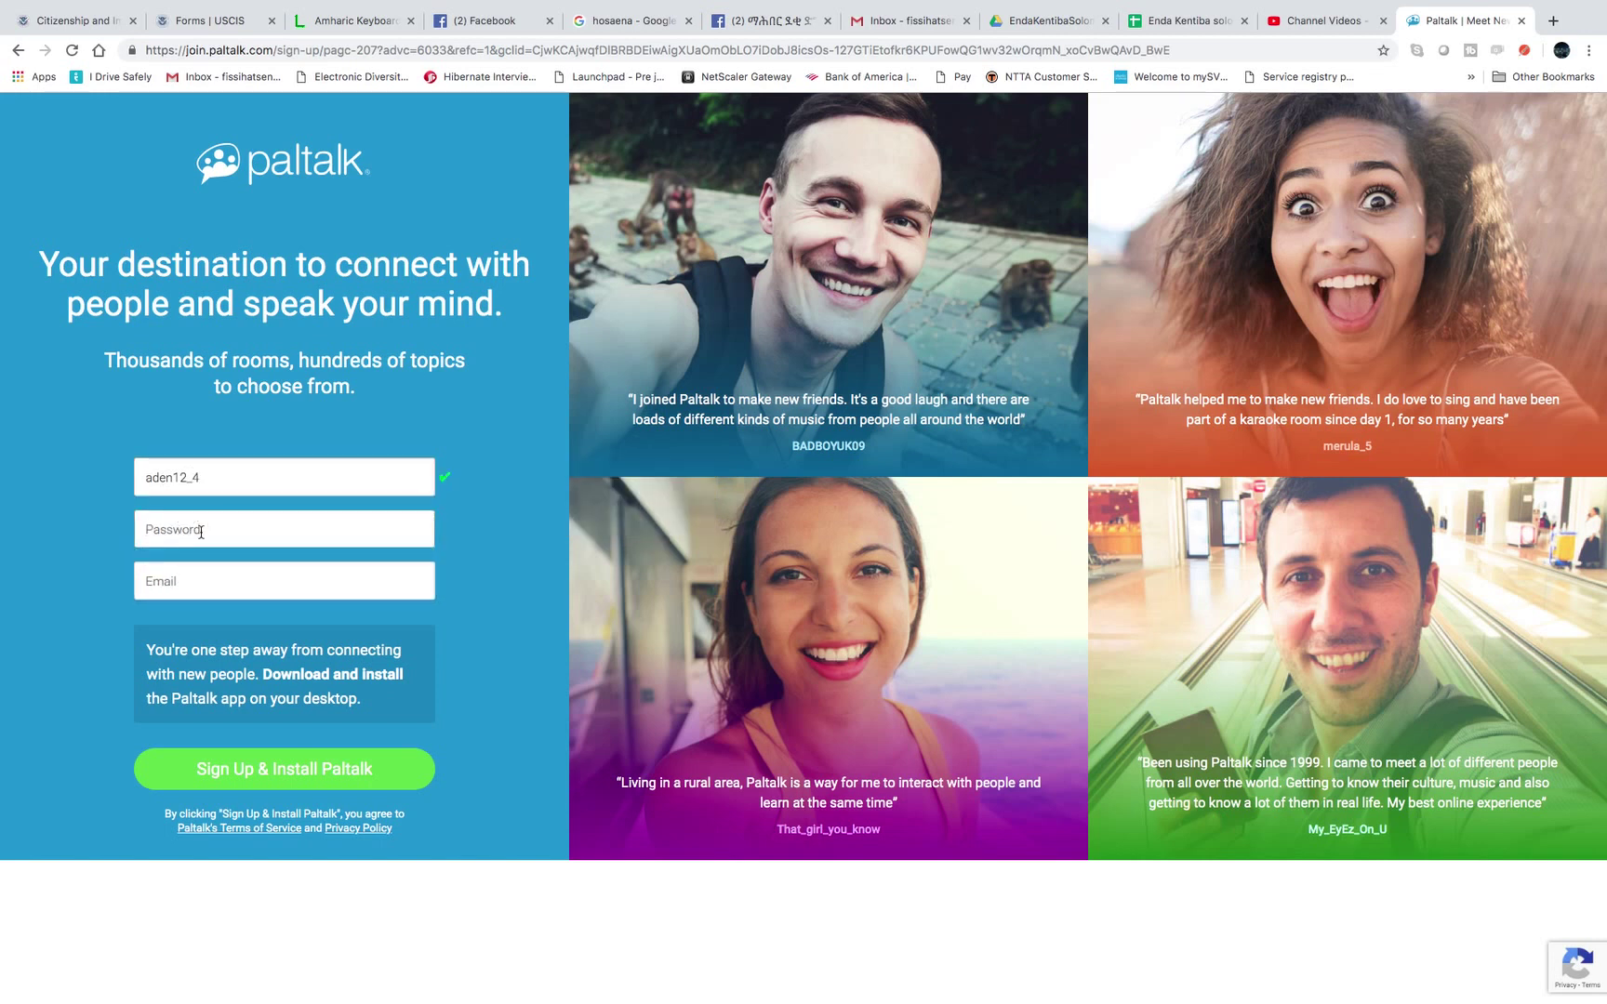
text(••••••••••)
click(201, 579)
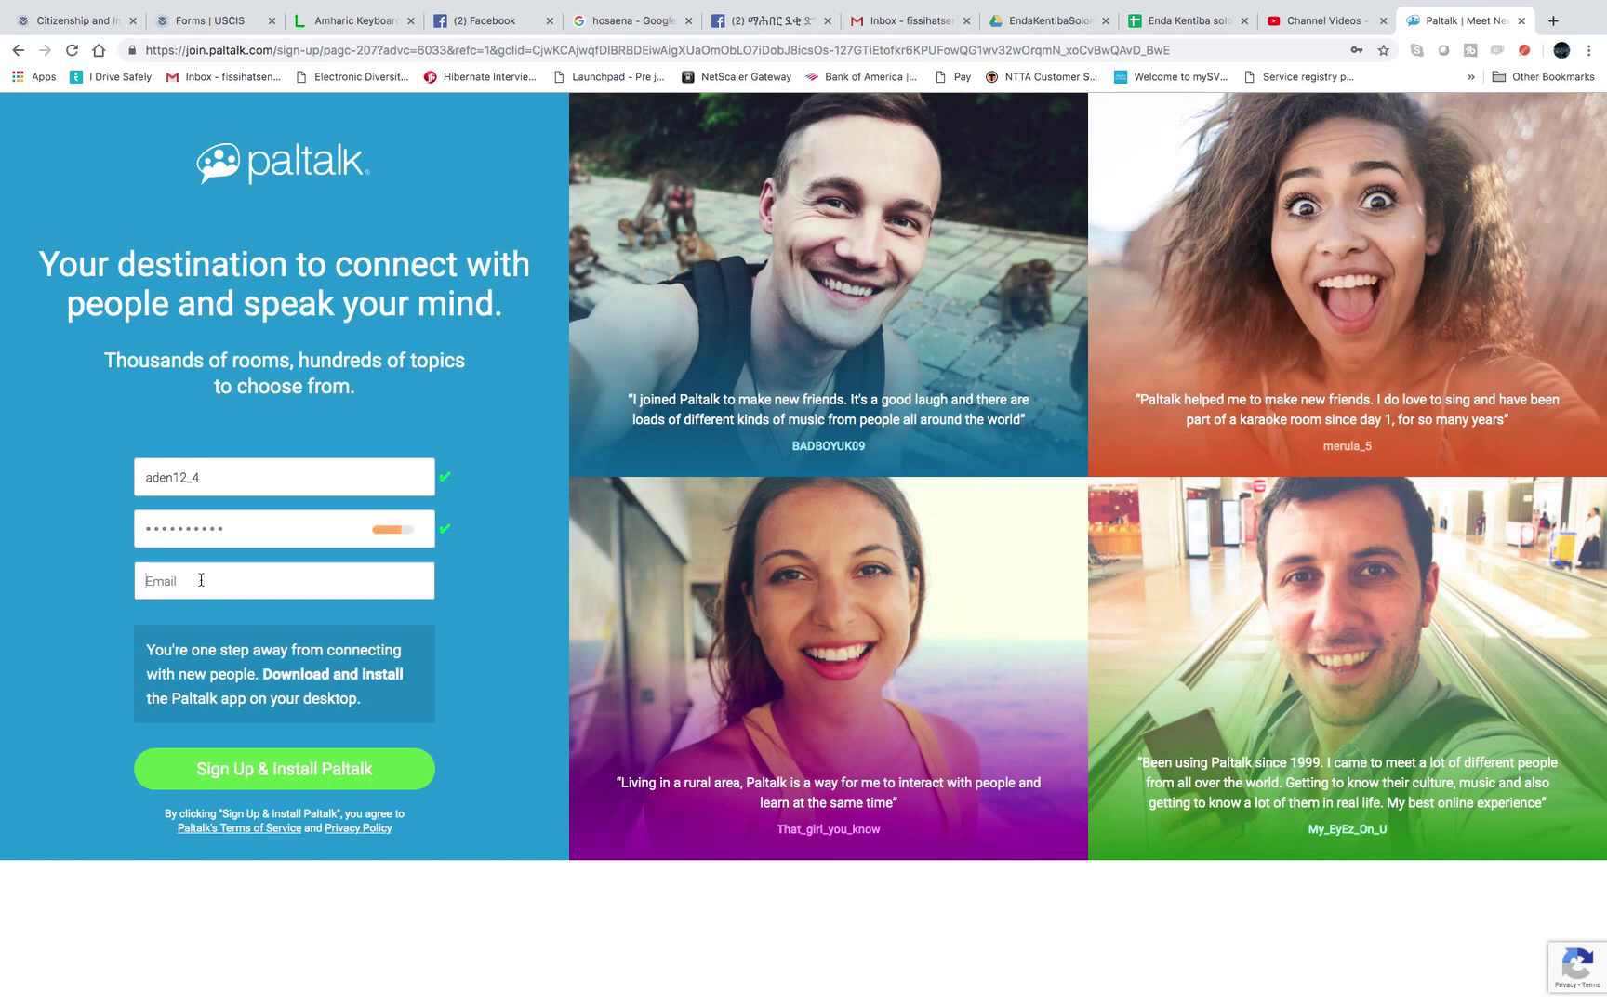
click(239, 530)
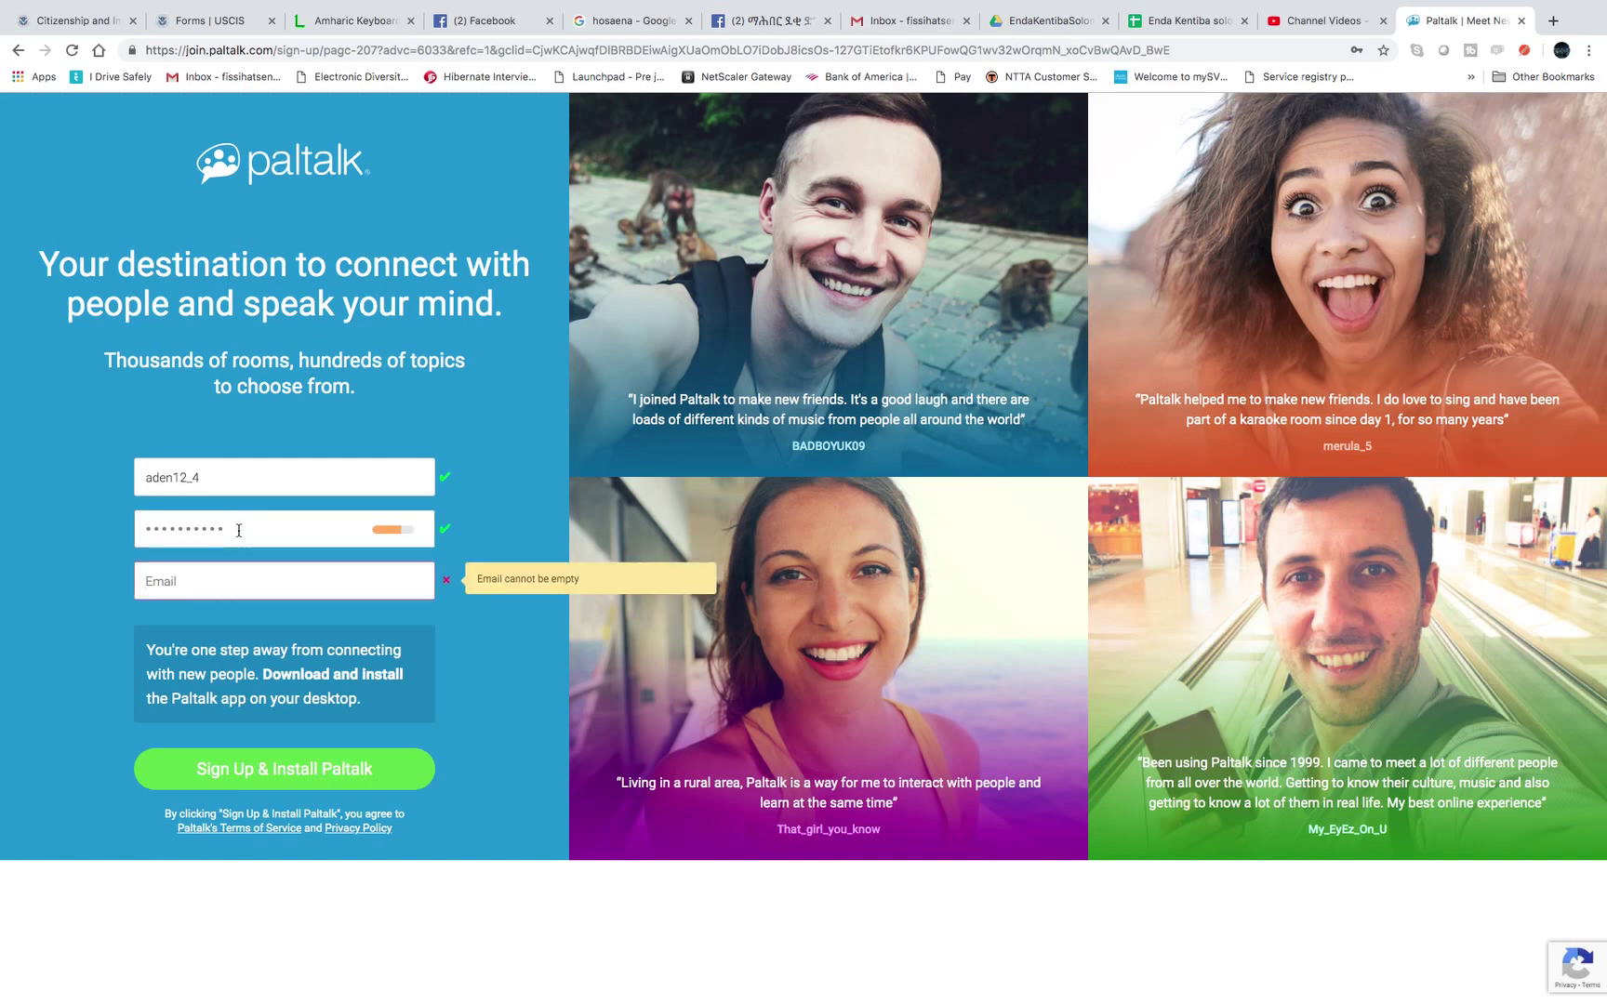
drag(239, 531, 144, 528)
text(••••••••)
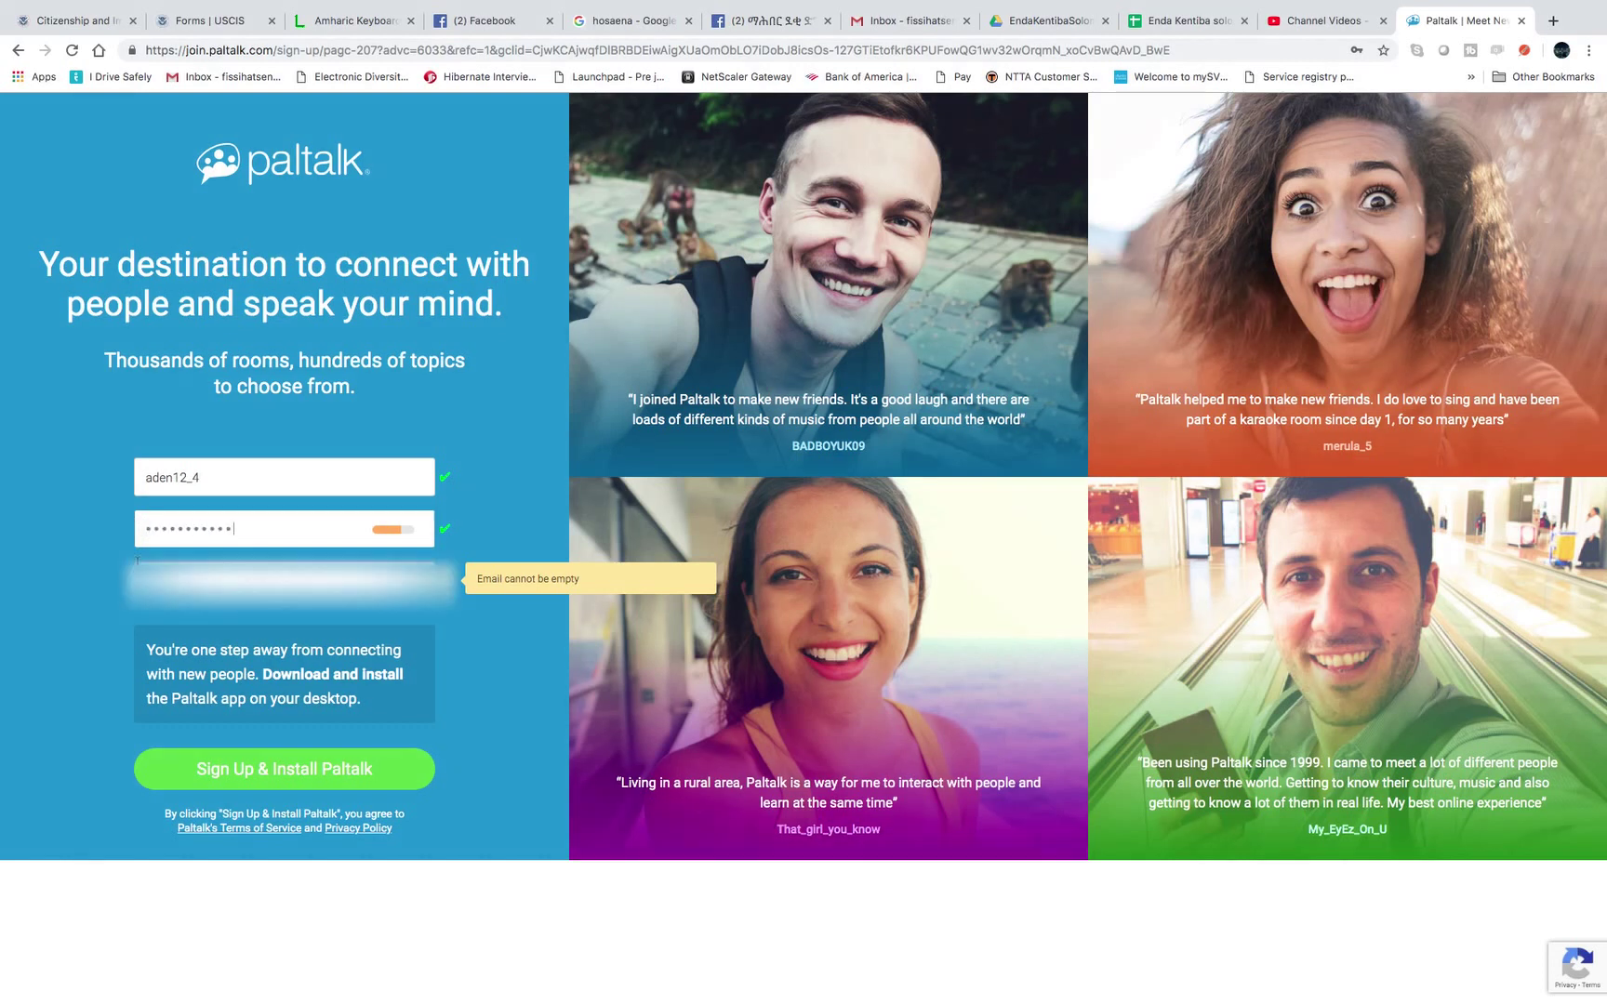
Fill in the account's e-mail address and submit the sign-up to download the Paltalk installer
key(Tab)
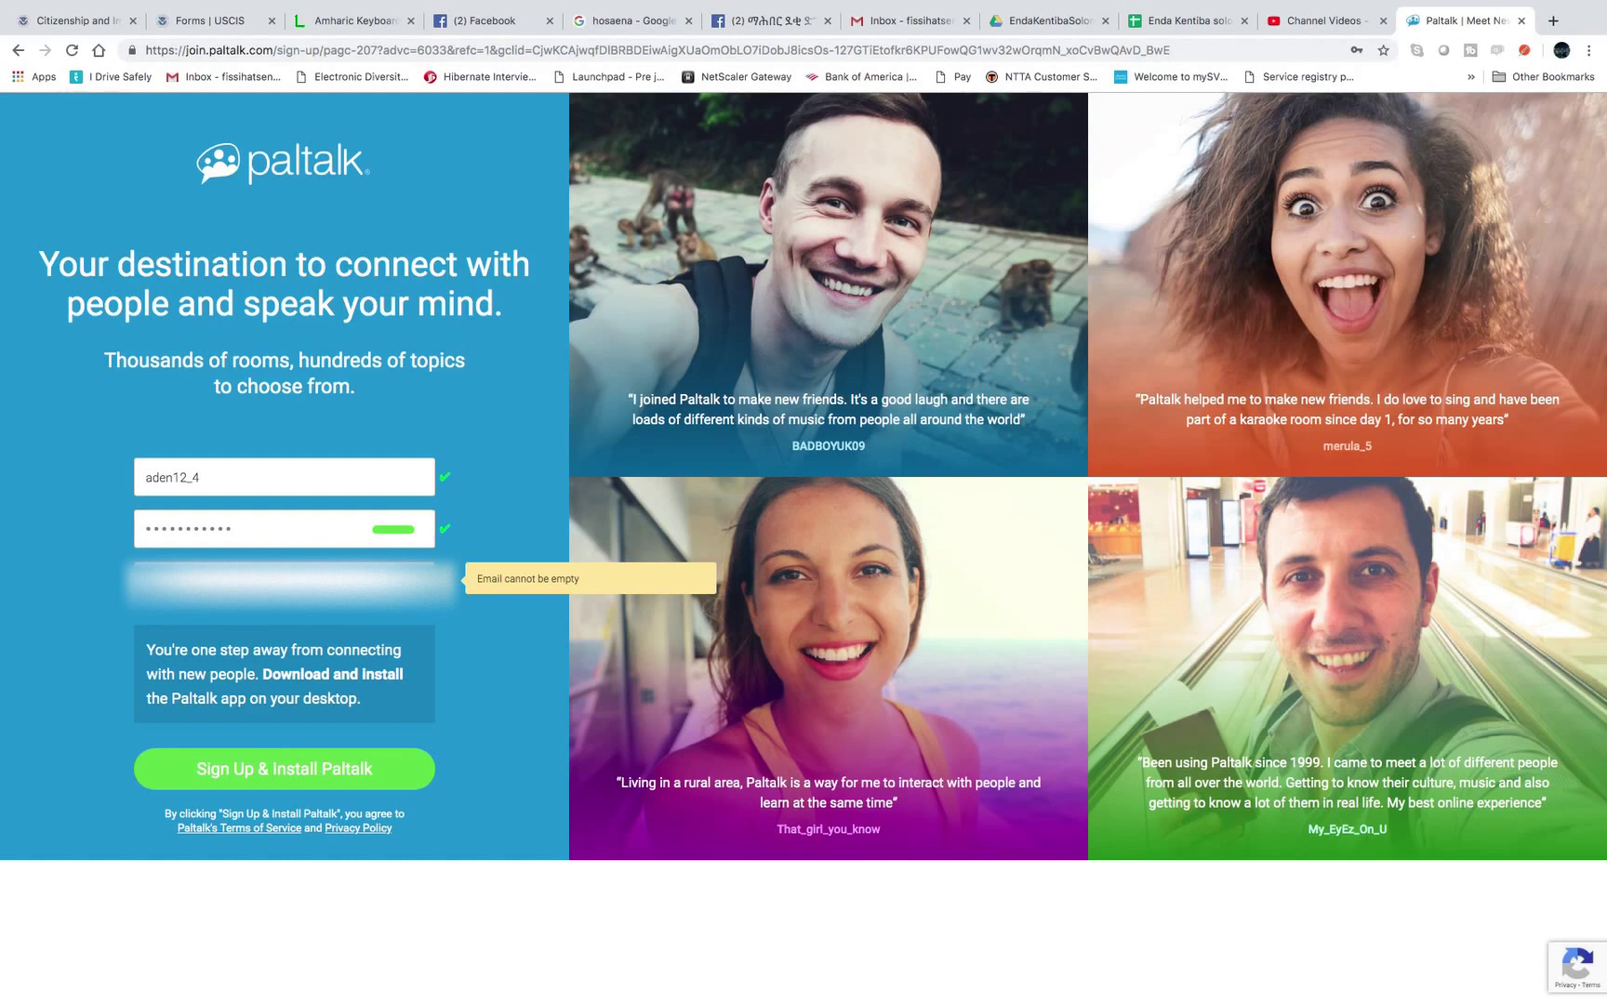
click(258, 527)
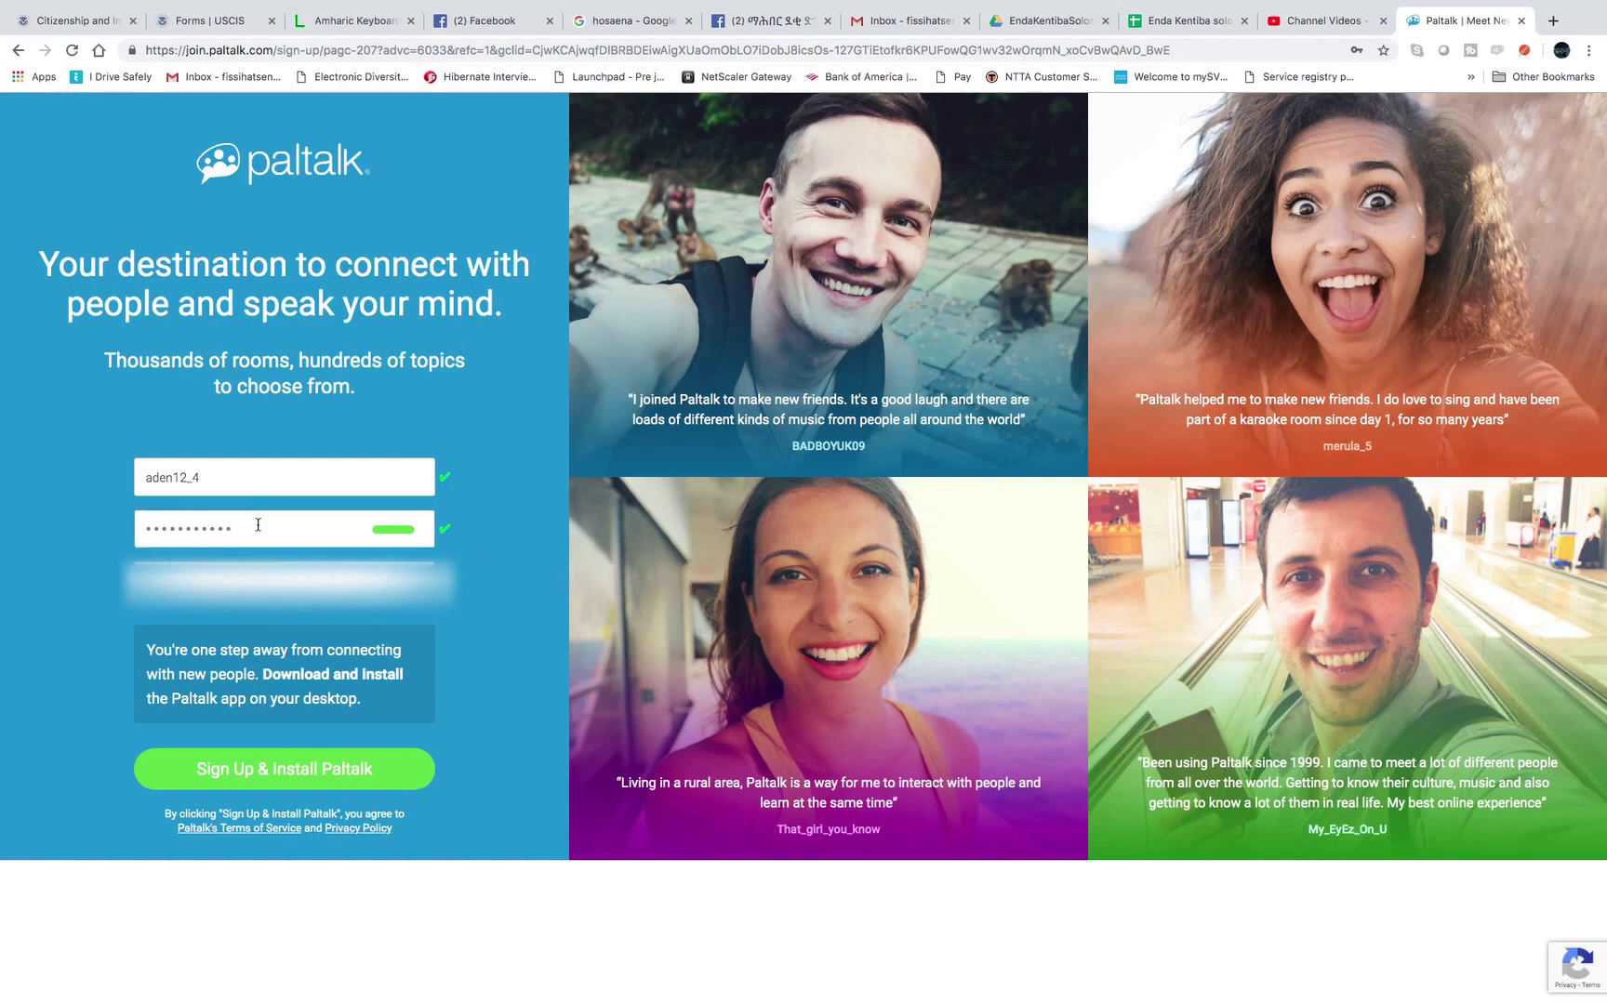
click(264, 773)
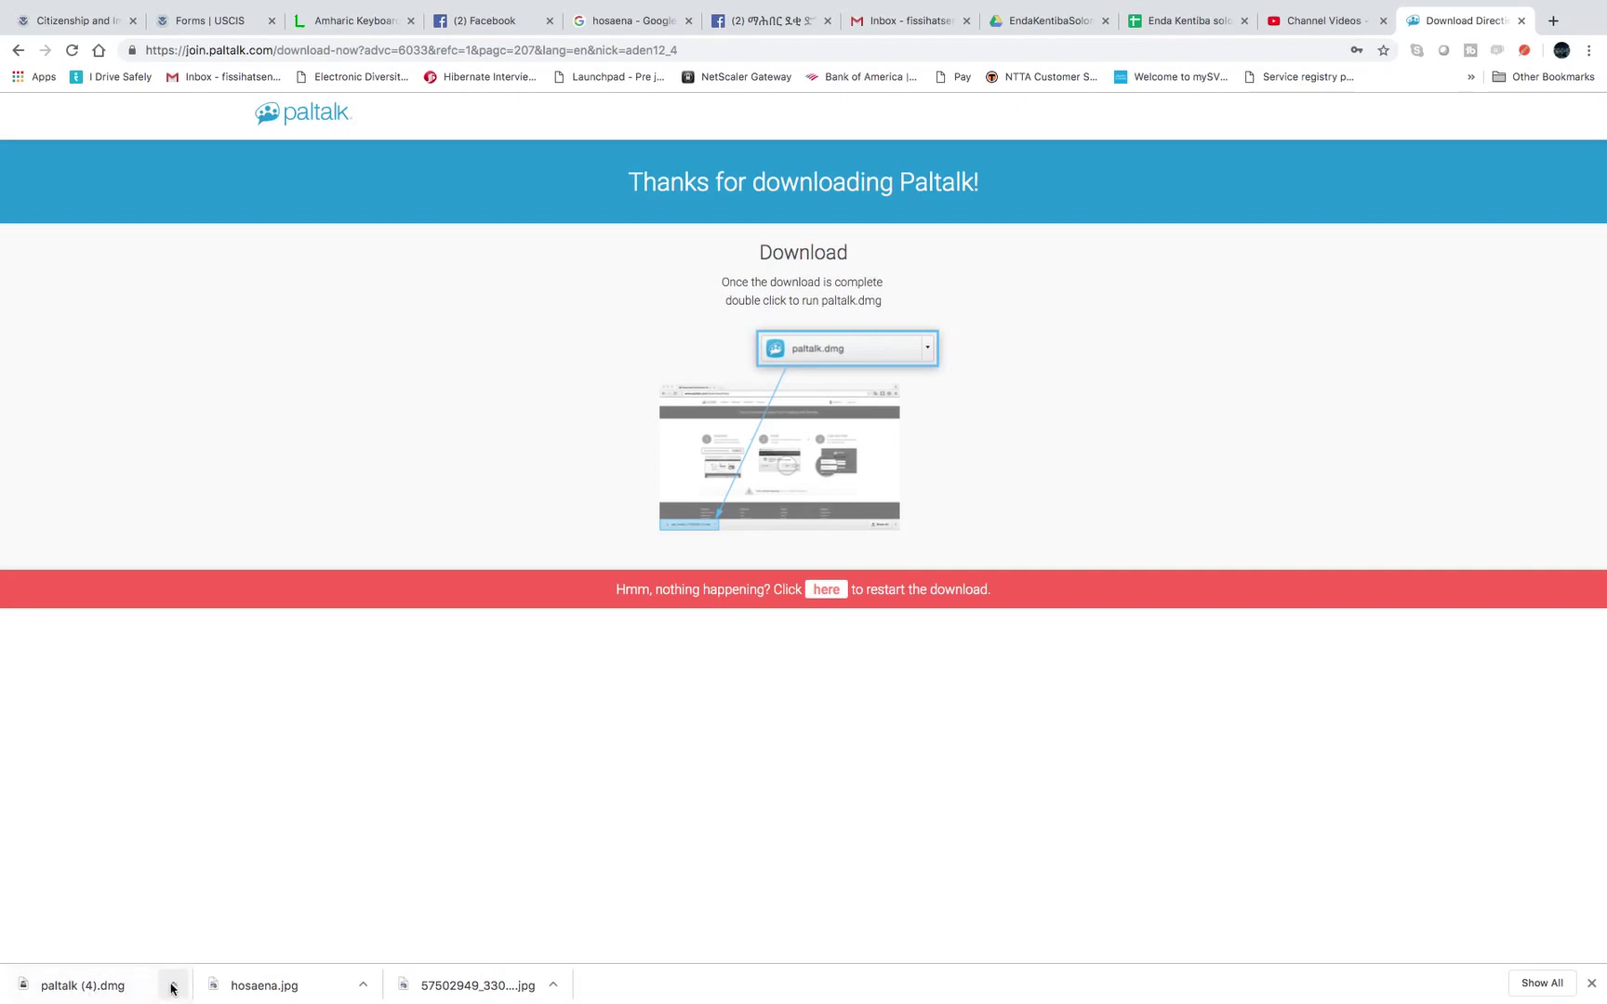
Open the downloaded paltalk (4).dmg outside full screen and select the Paltalk app in its installer window
click(89, 989)
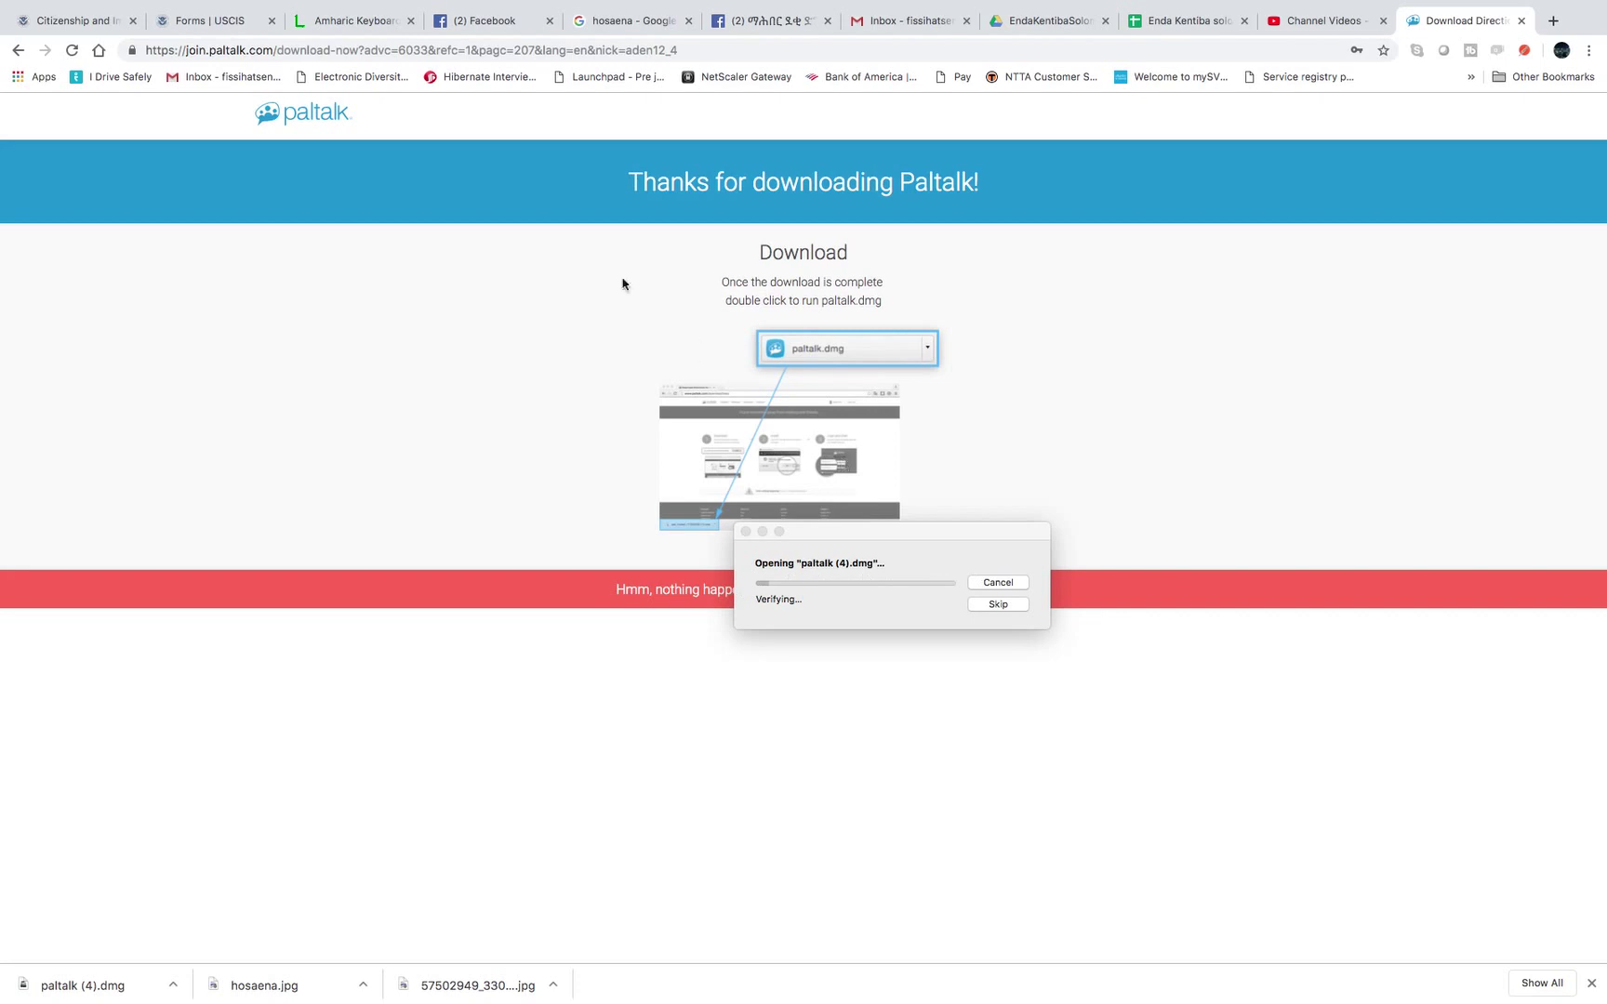
mouse_move(82, 5)
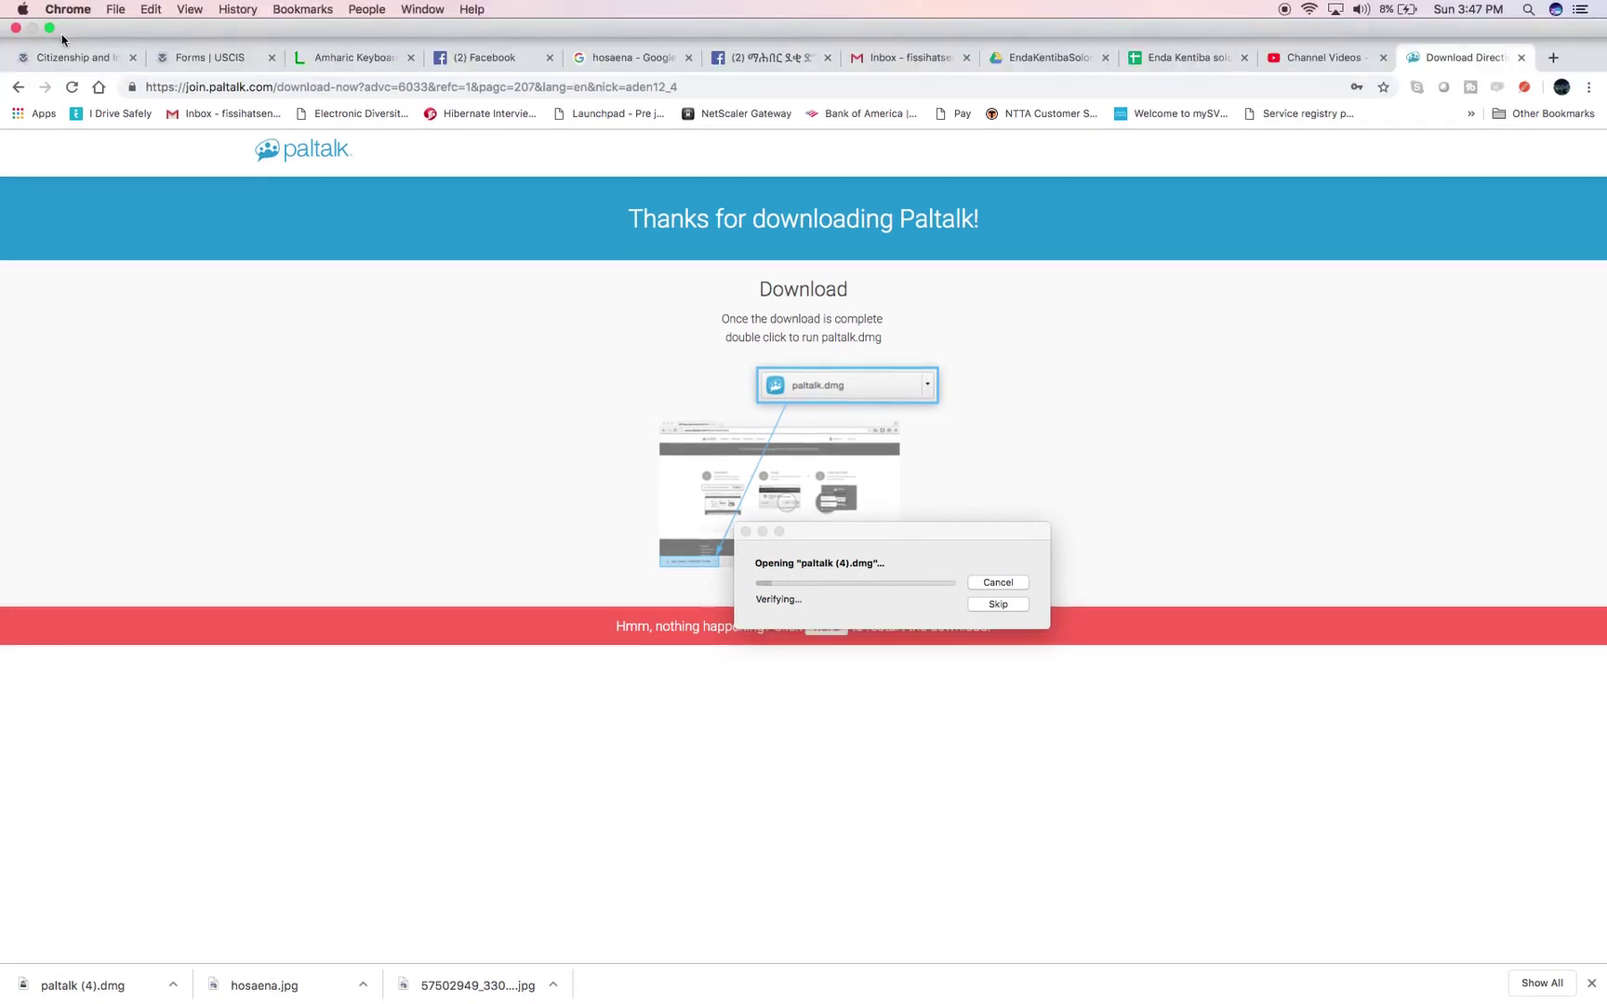
click(51, 27)
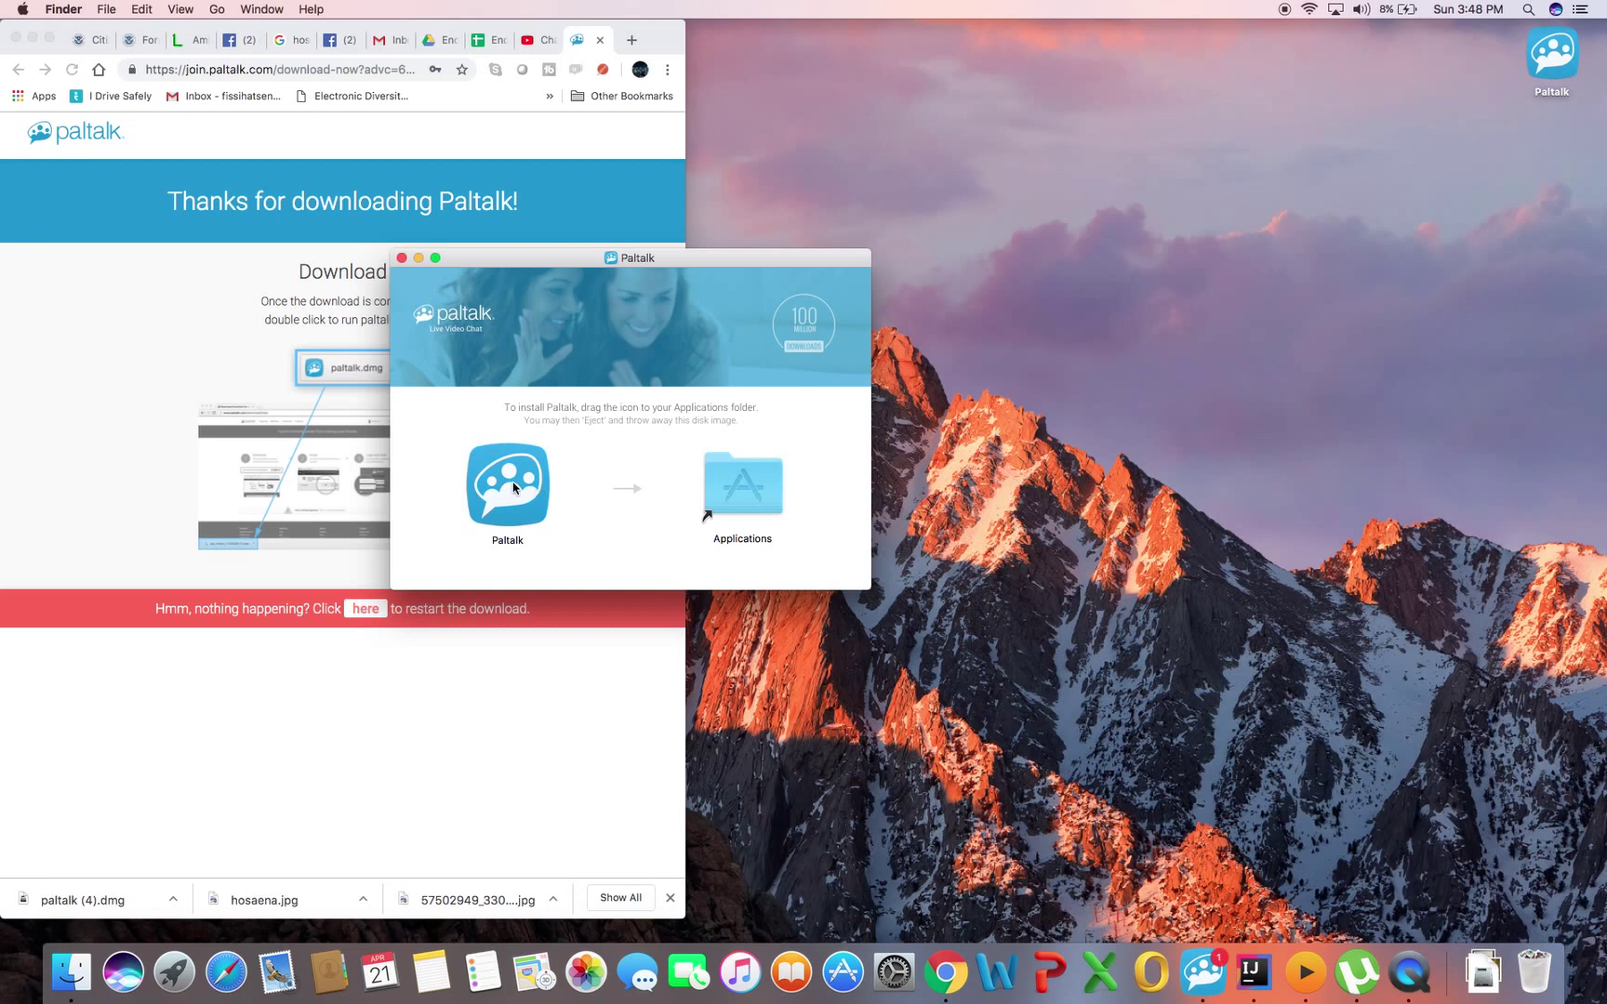
mouse_move(509, 488)
mouse_down()
mouse_move(725, 469)
mouse_move(557, 463)
mouse_move(517, 481)
mouse_up()
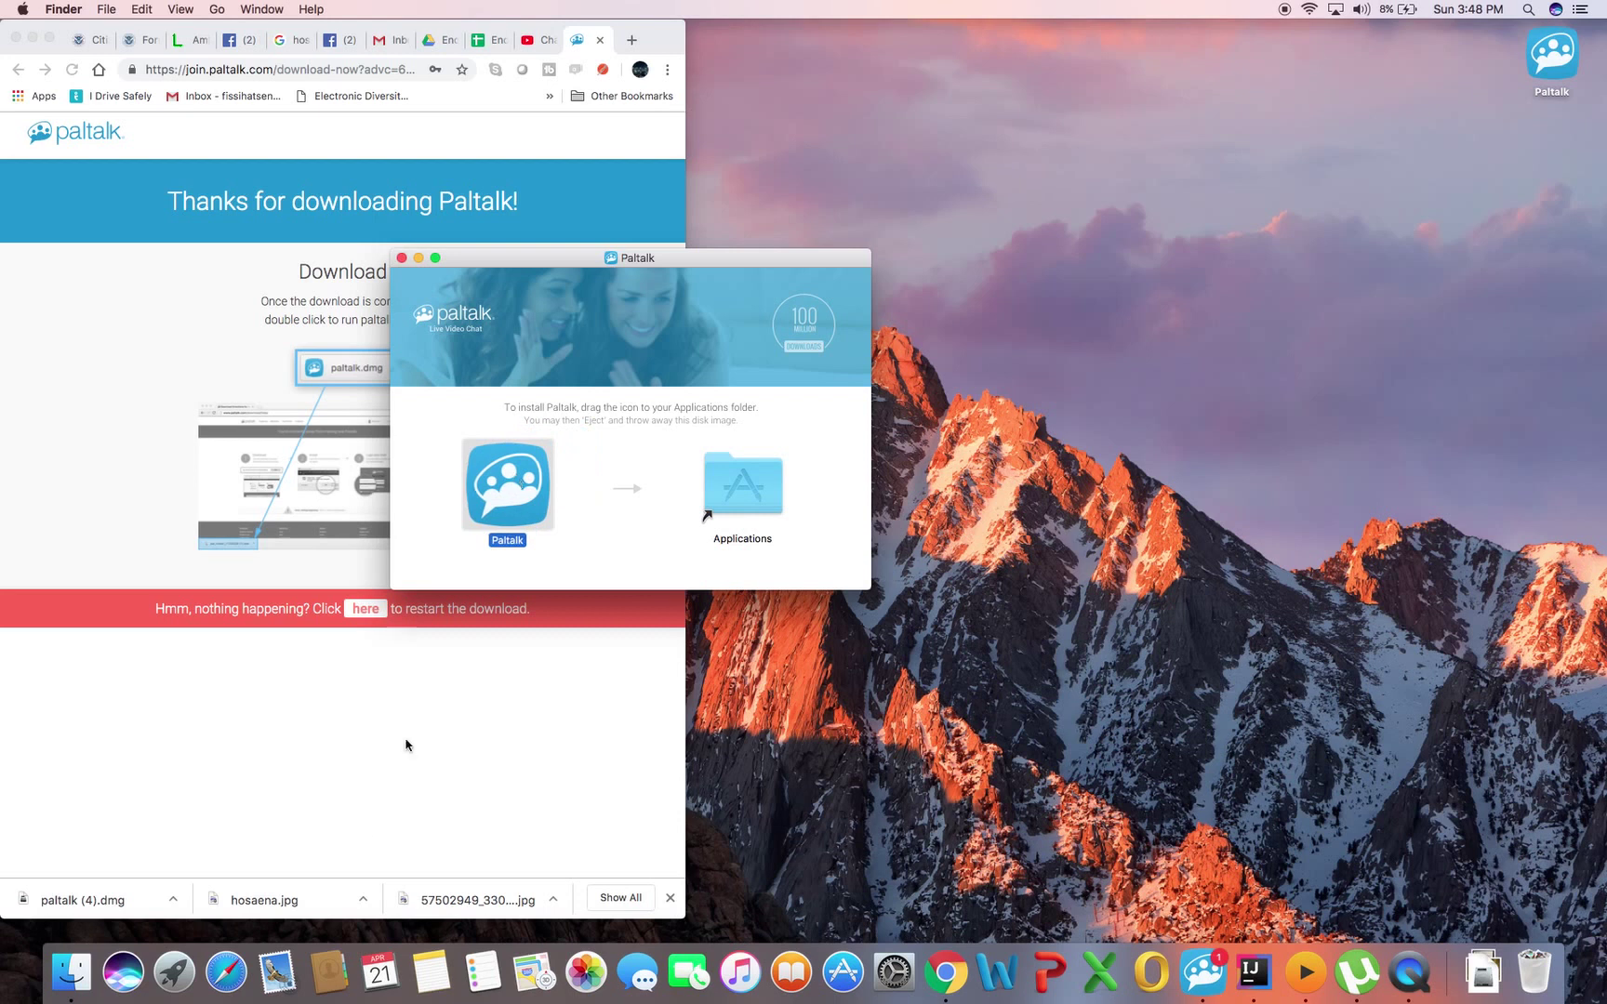
Switch to Paltalk by searching Launchpad for "p", and open the active room DEQI4WERESENAZGHI
click(171, 976)
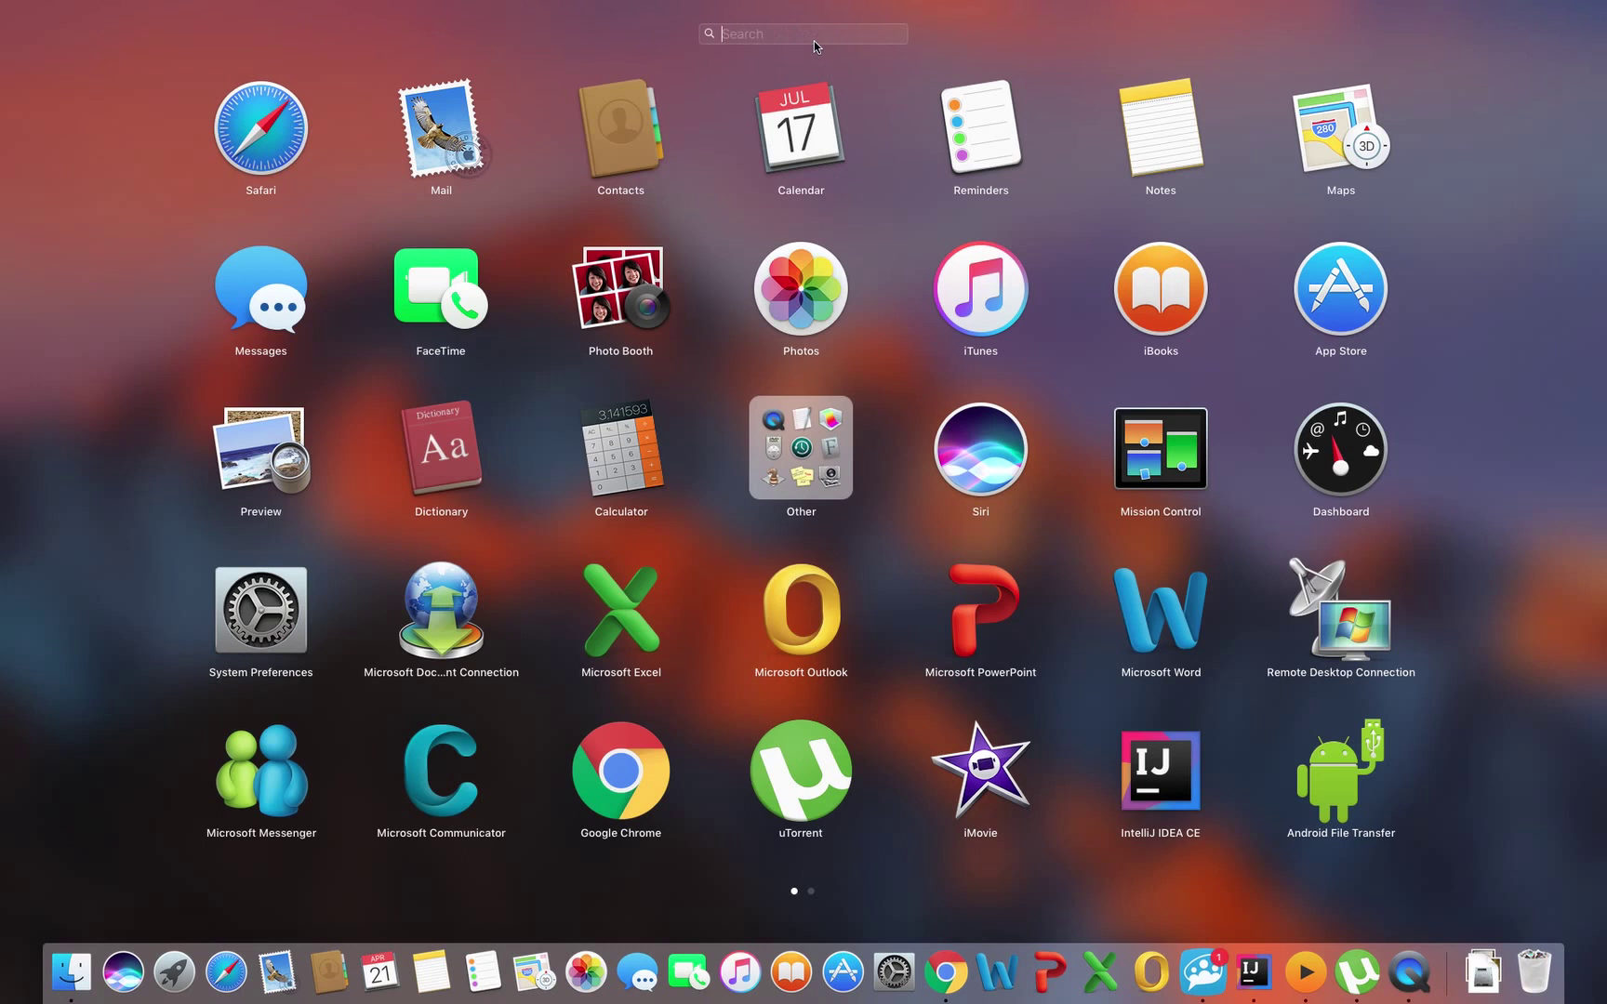
text(p)
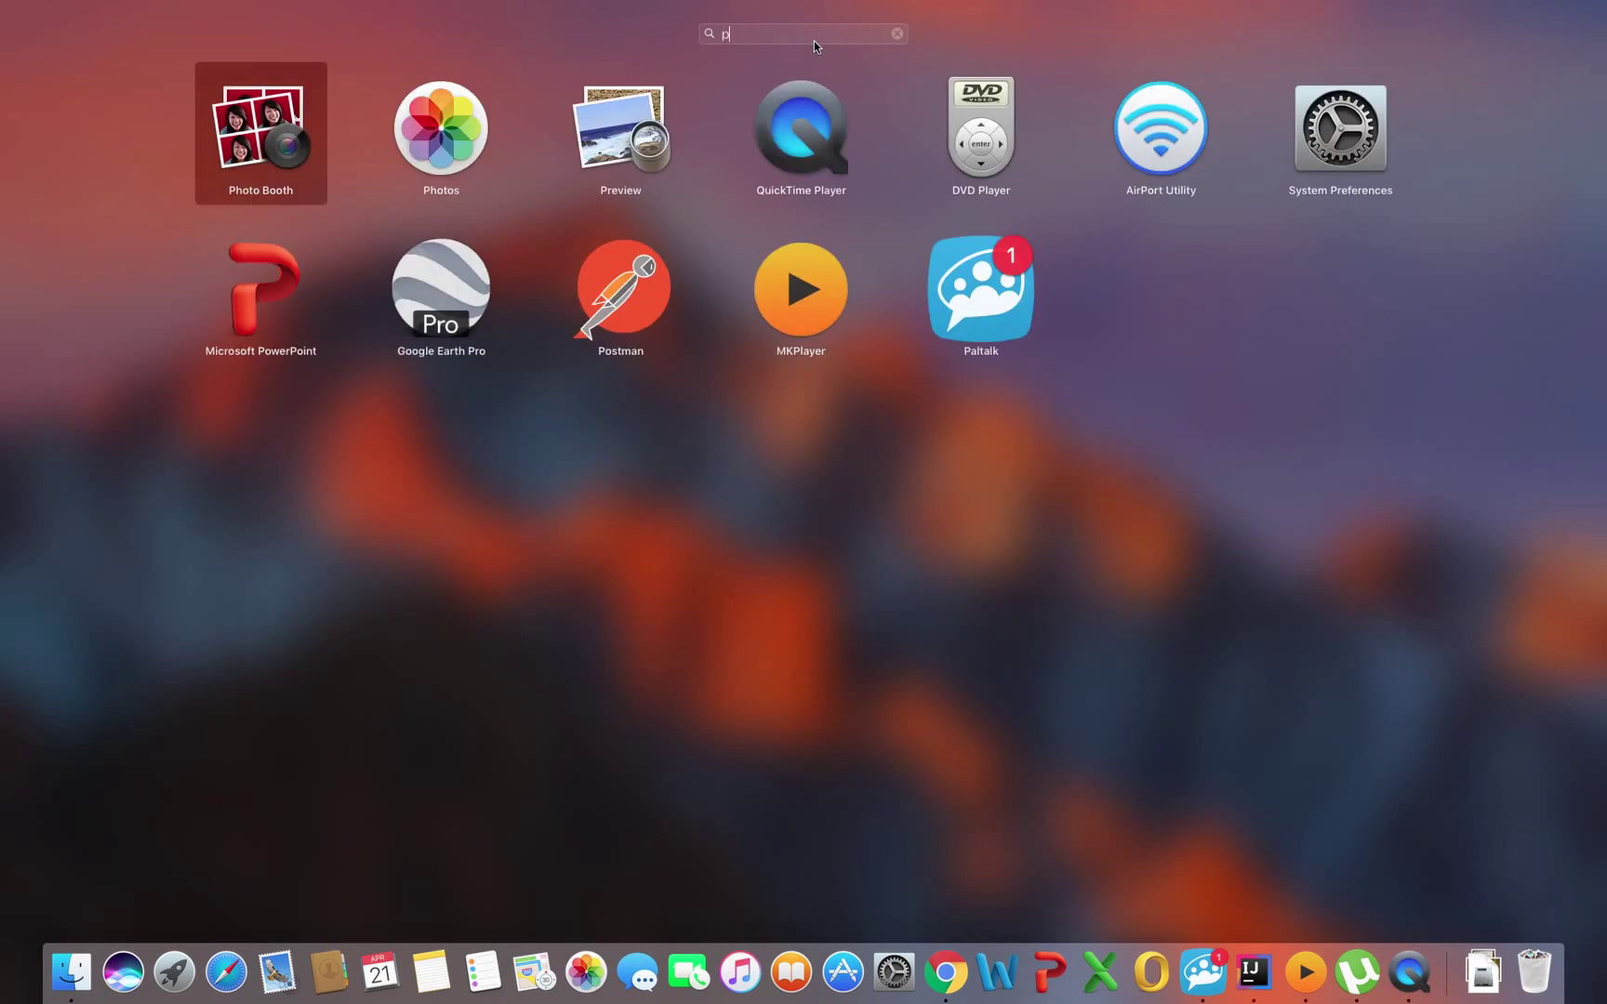
click(991, 310)
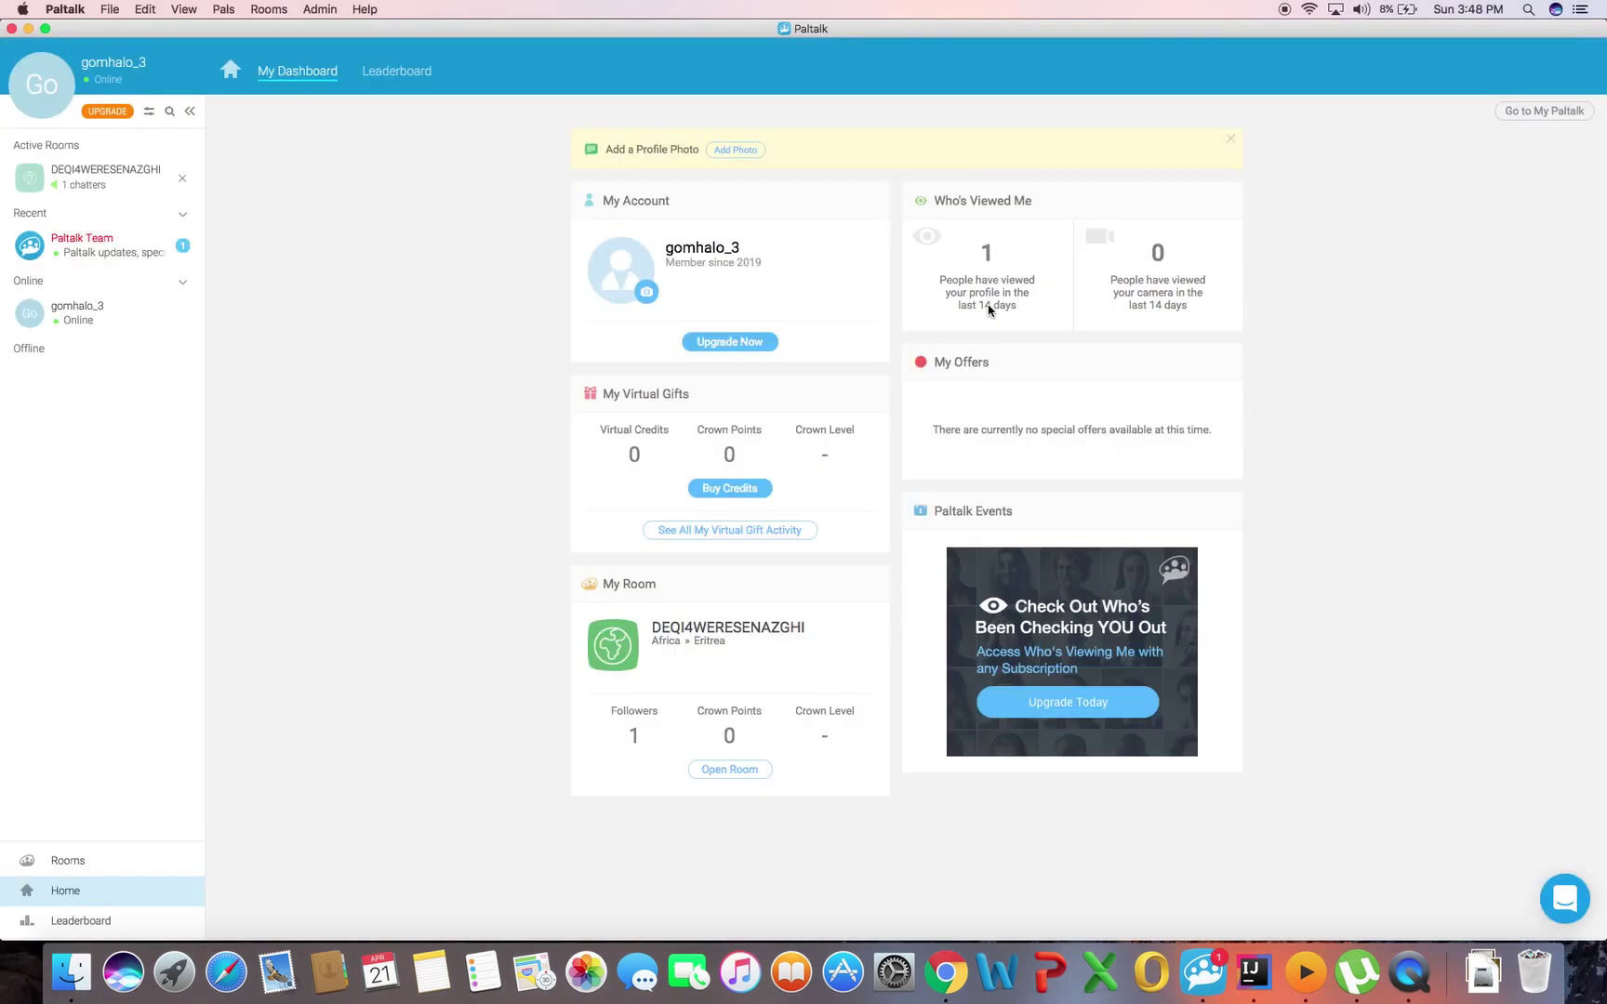
click(84, 188)
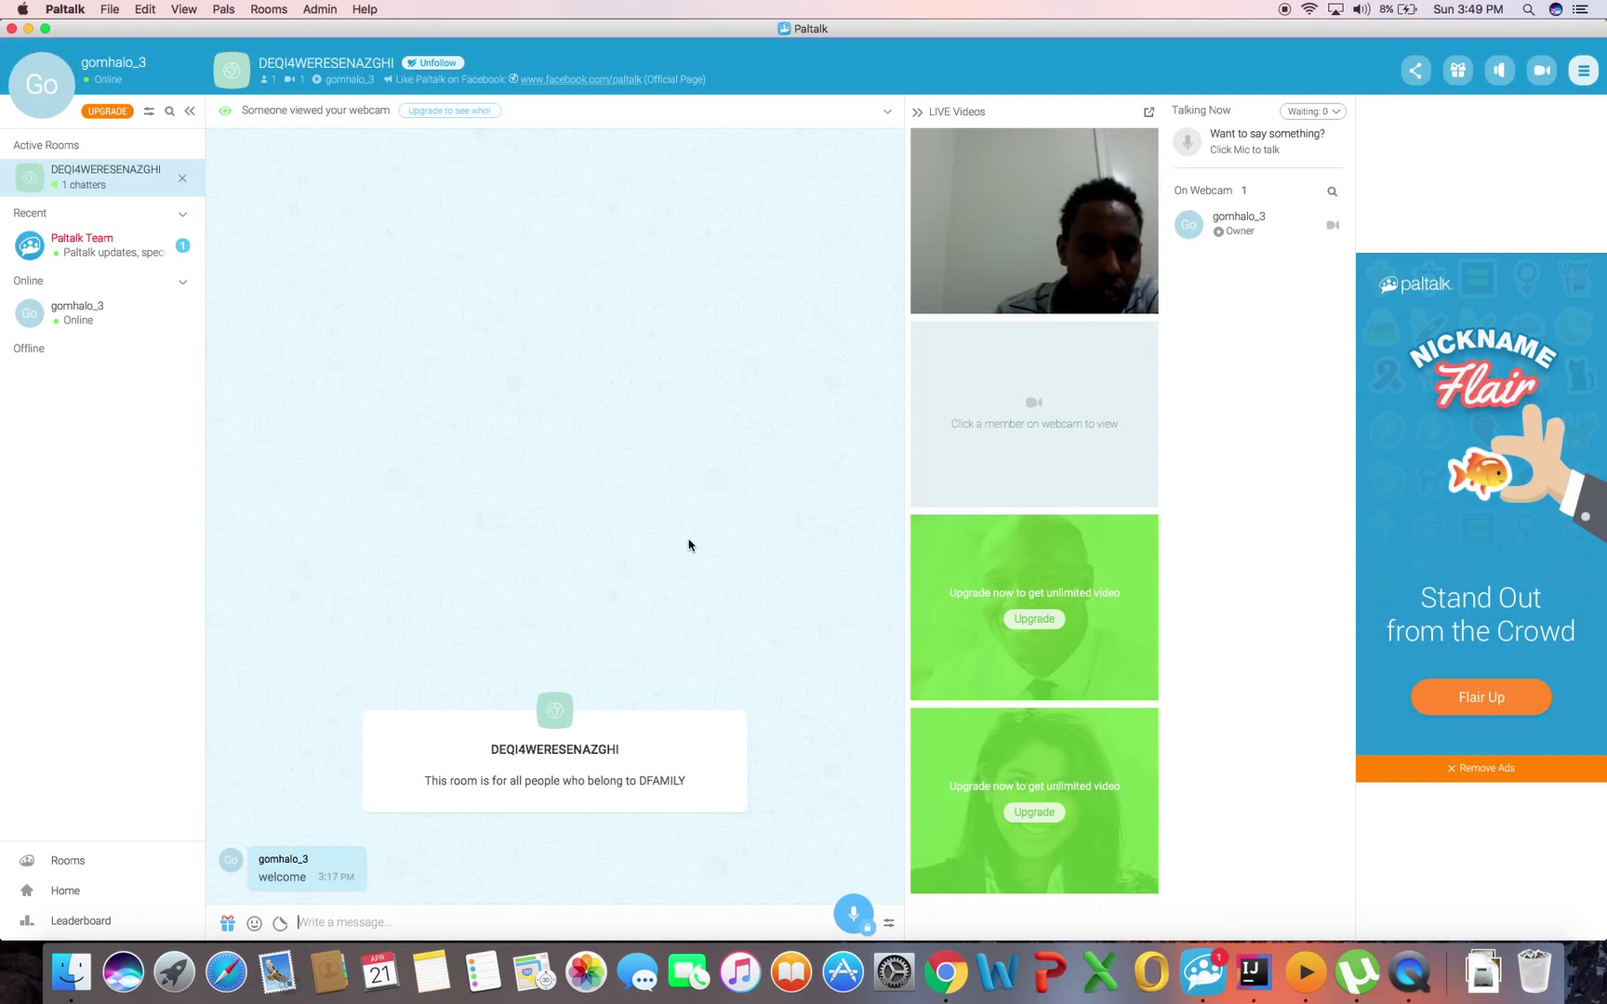
Browse the categories of all rooms and list the Eritrea rooms under Africa
click(86, 860)
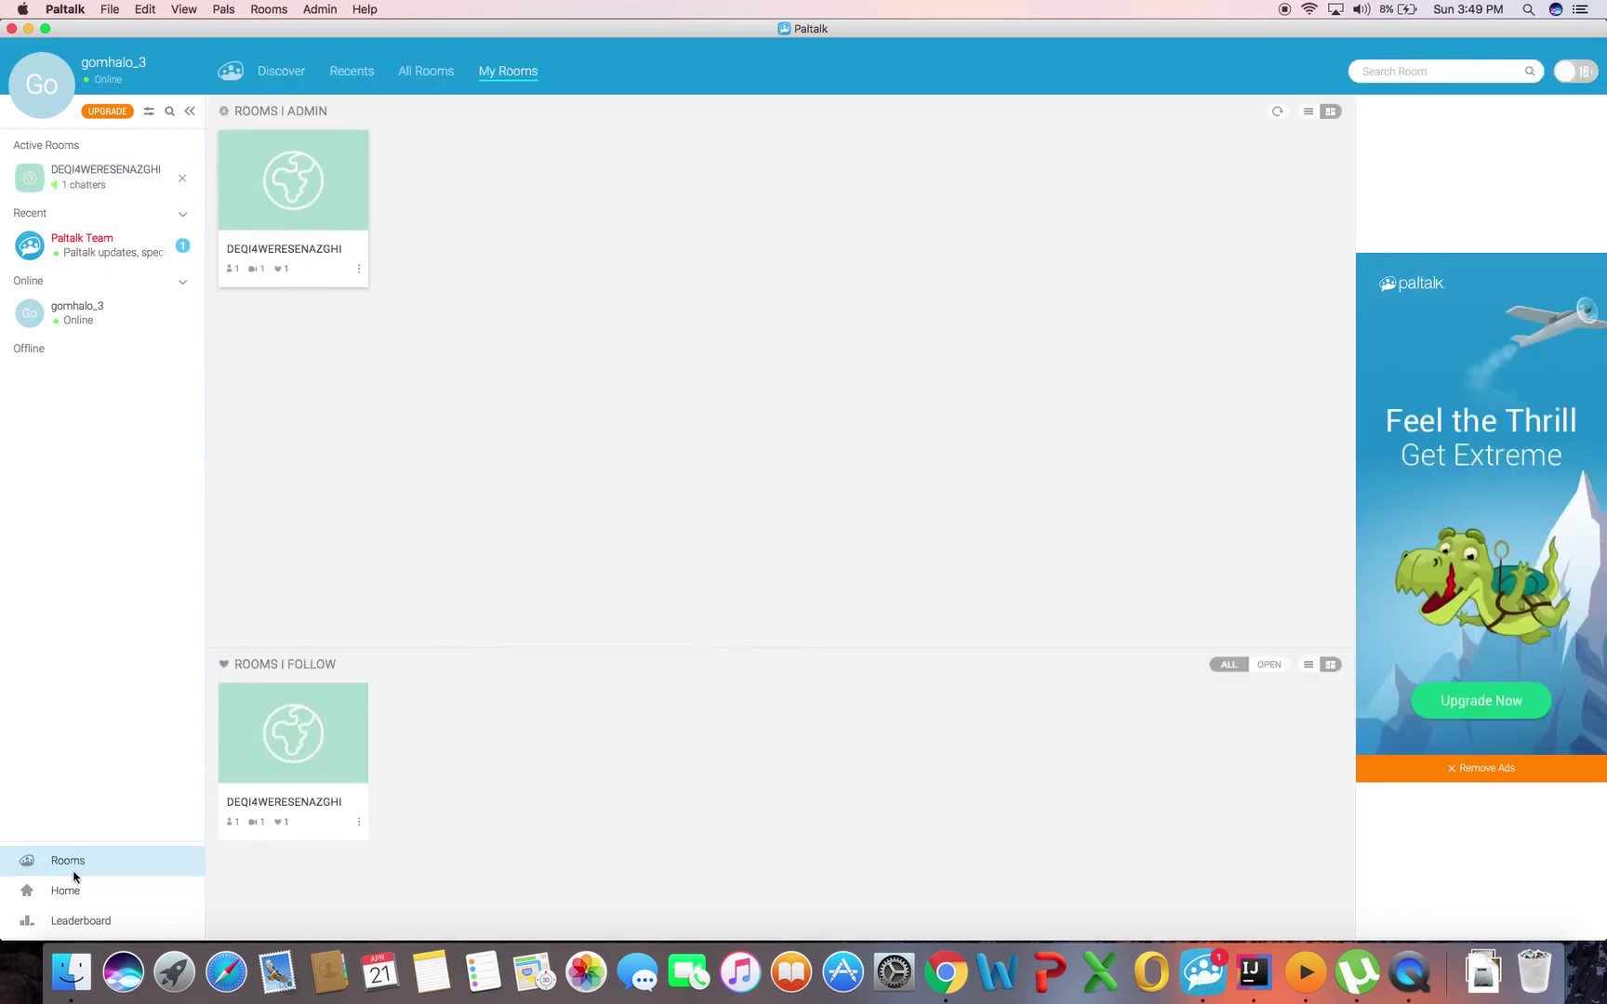
click(431, 72)
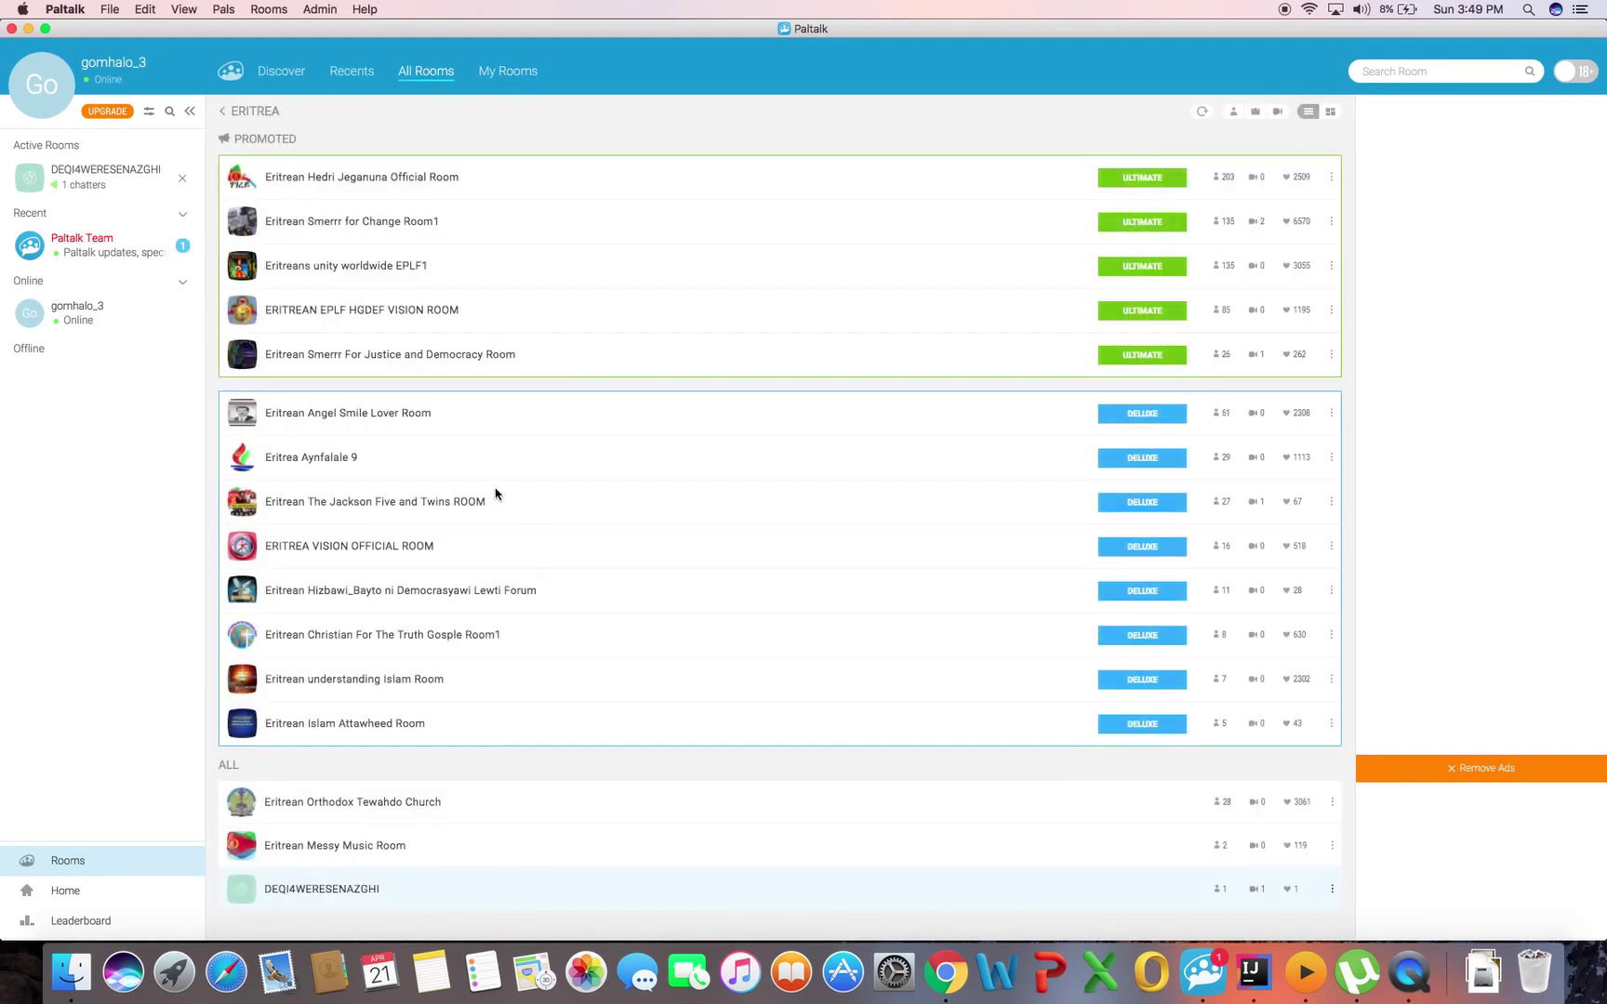
scroll(496, 494, left, 5)
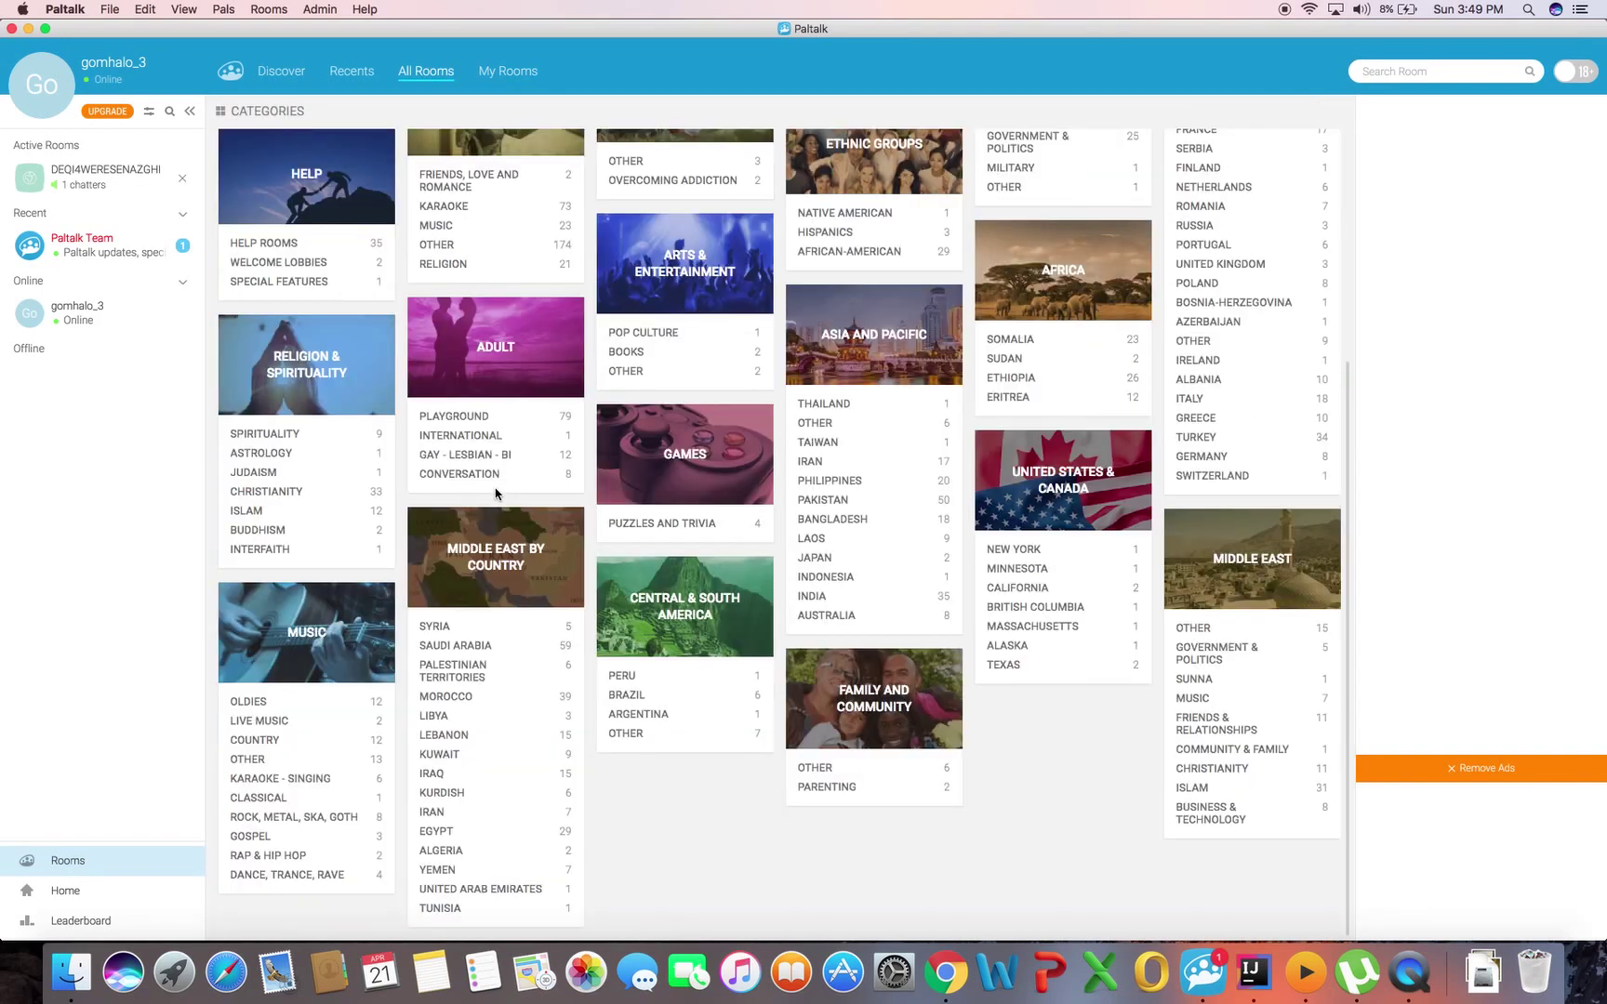
click(502, 72)
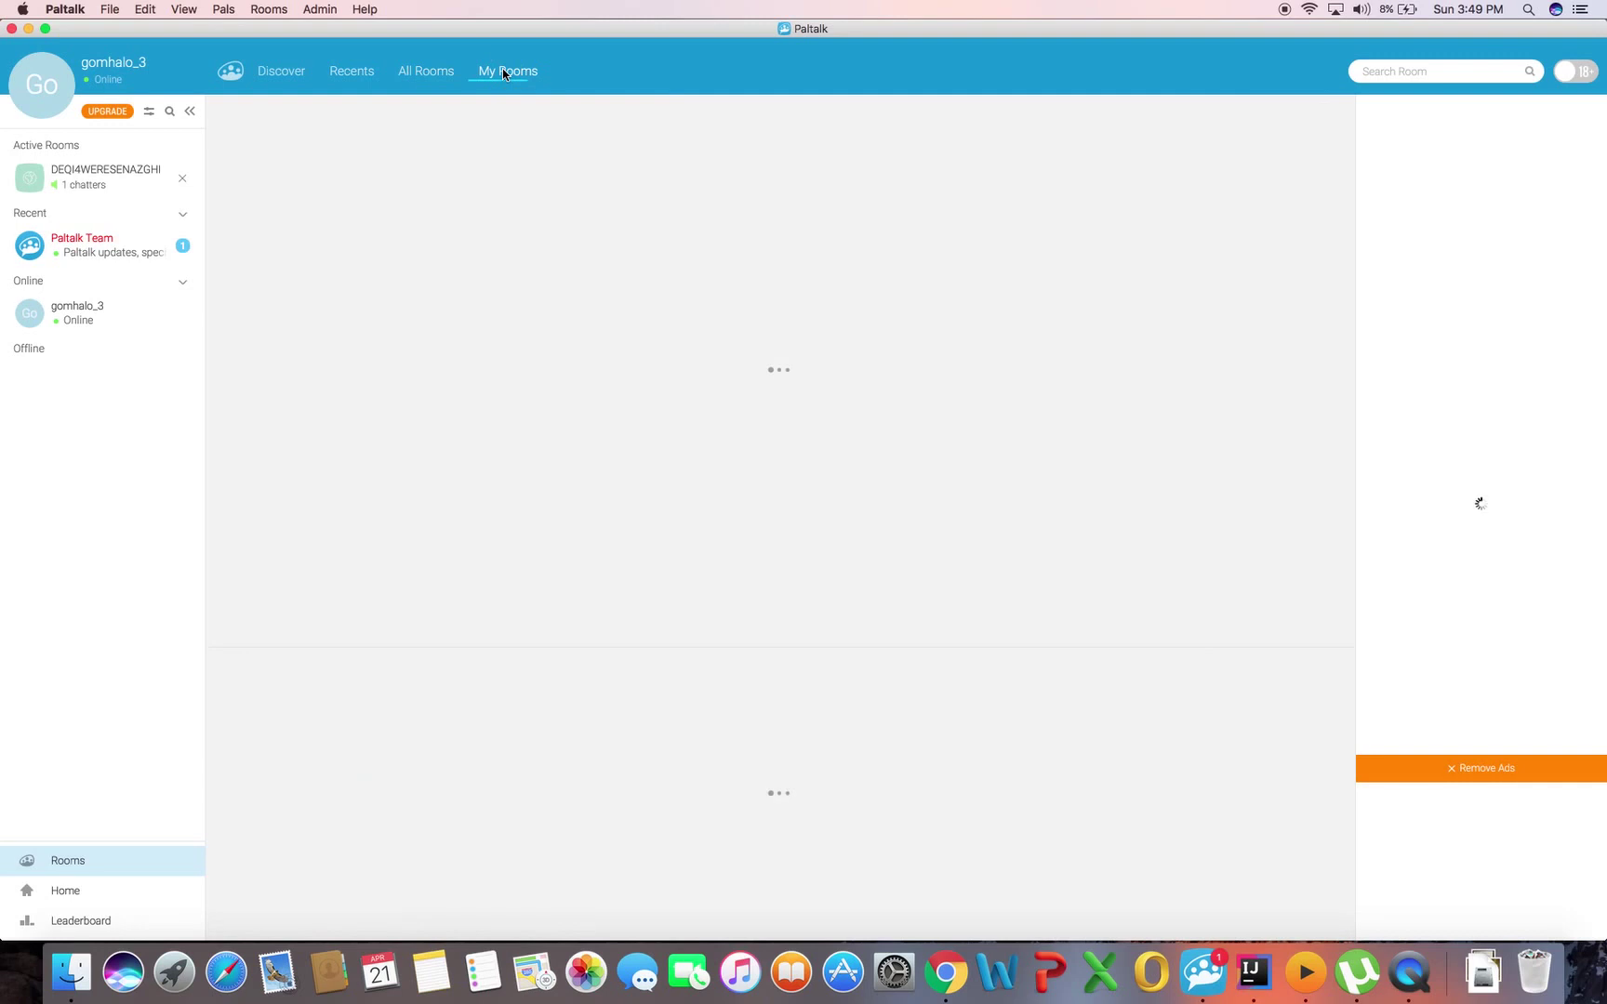
click(413, 76)
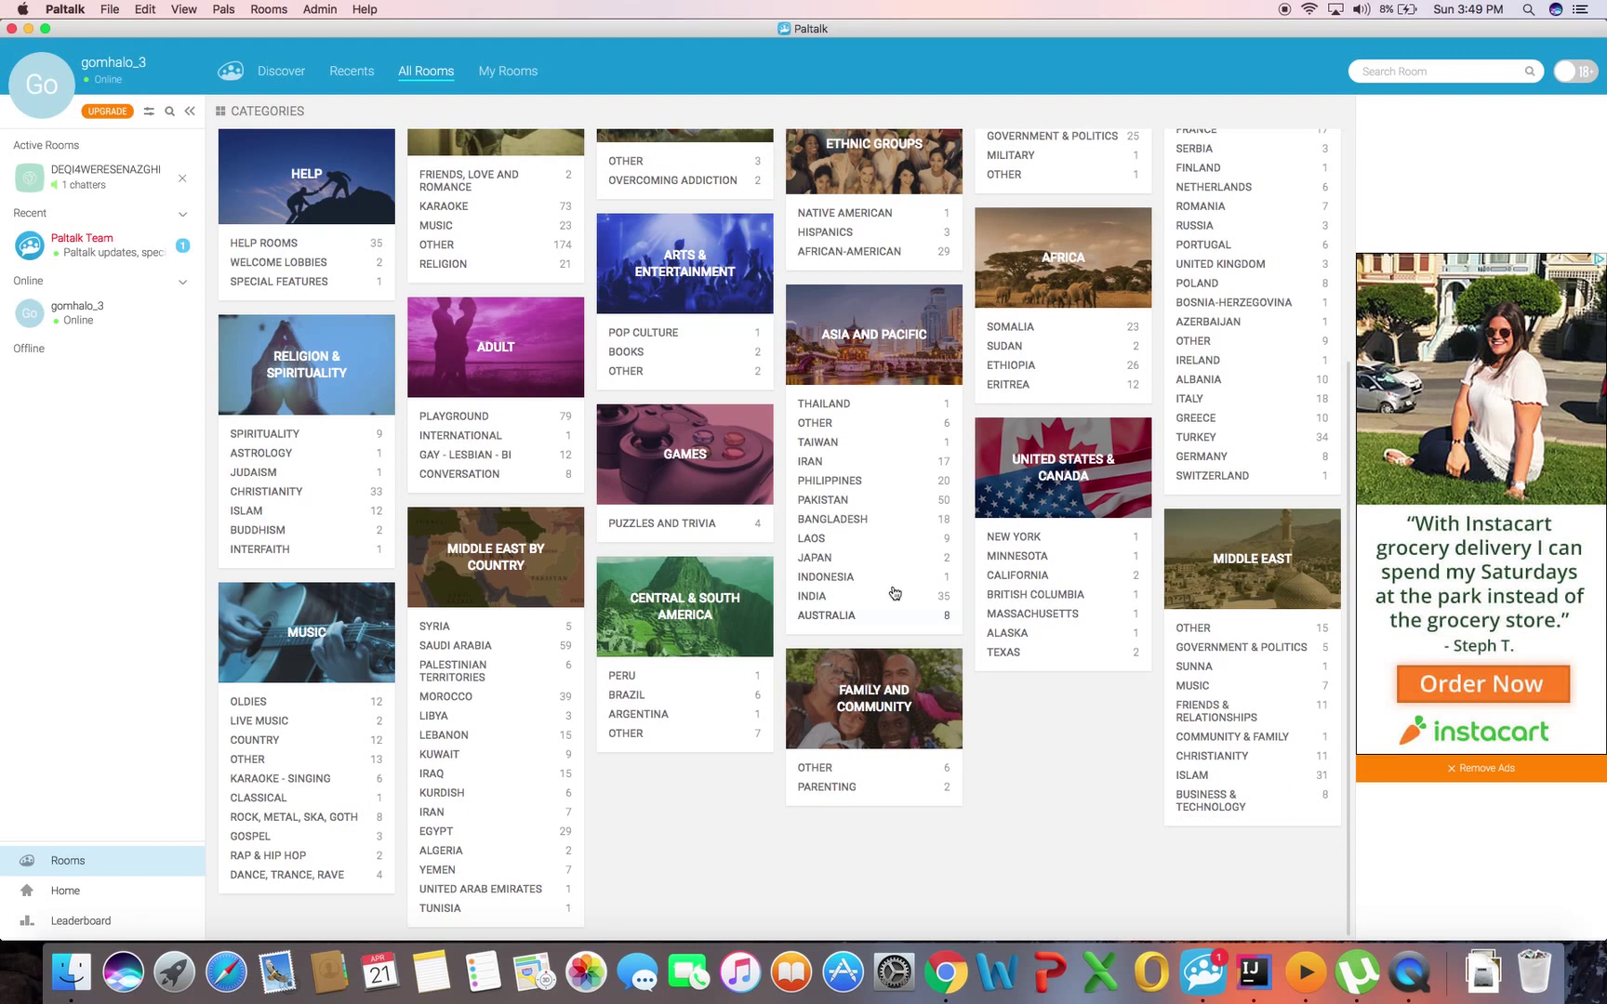
click(1010, 385)
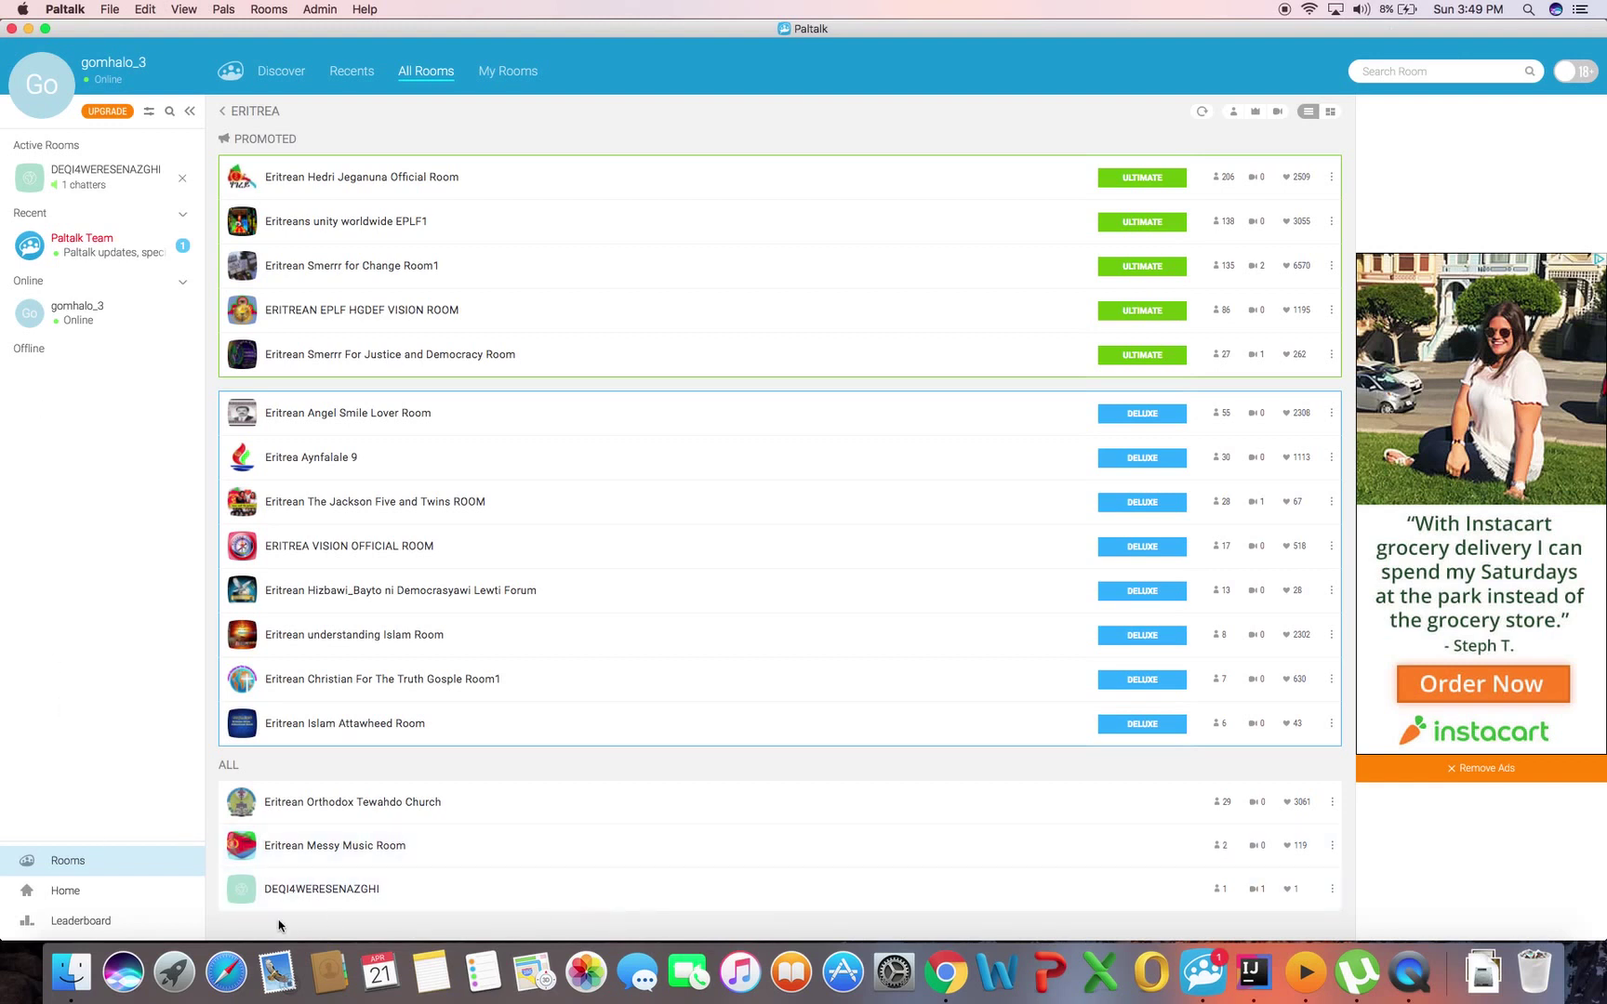
Search the Mac App Store for "paltalk" and close the store
click(832, 958)
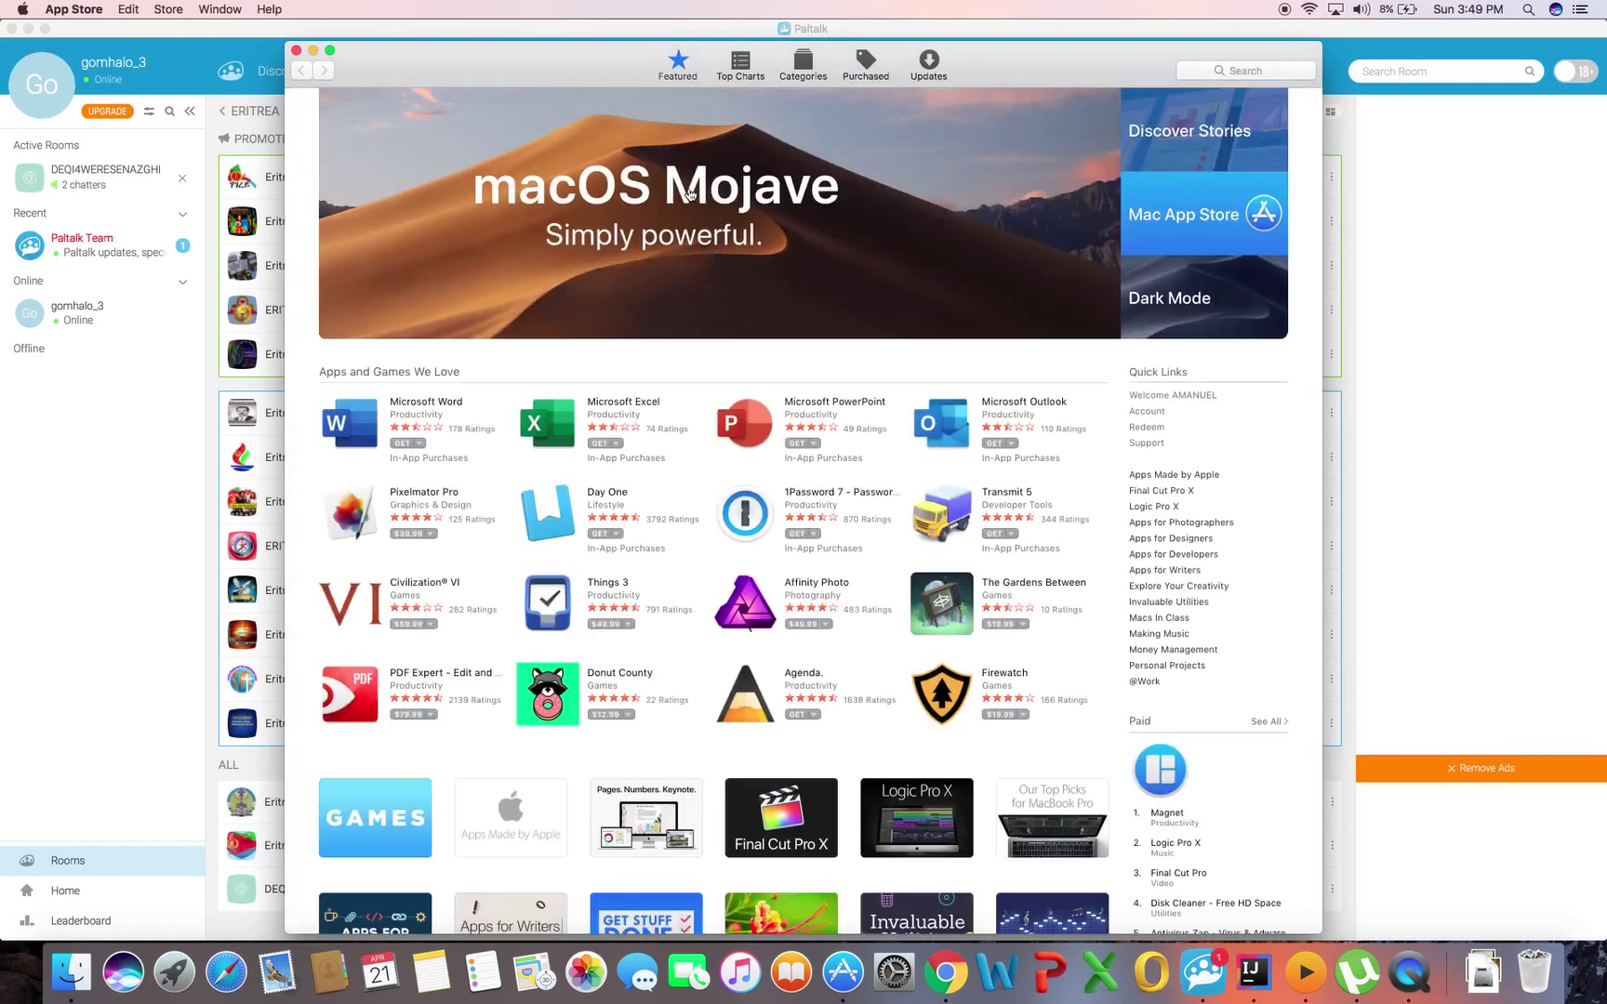
click(1211, 69)
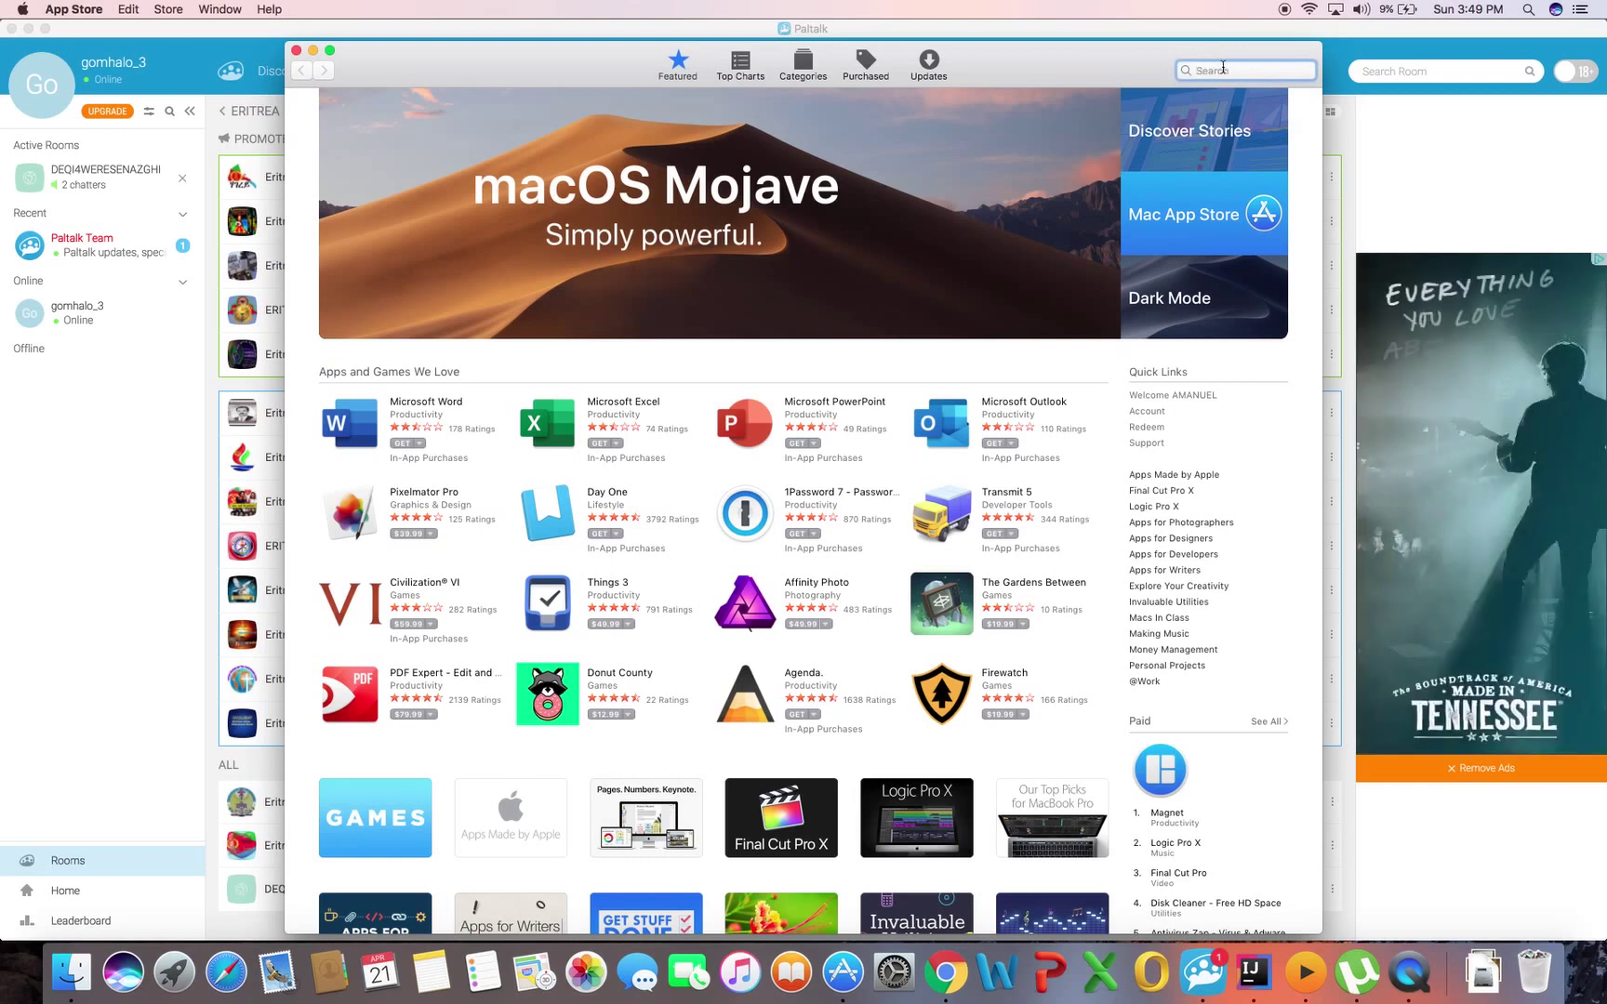
text(paltalk)
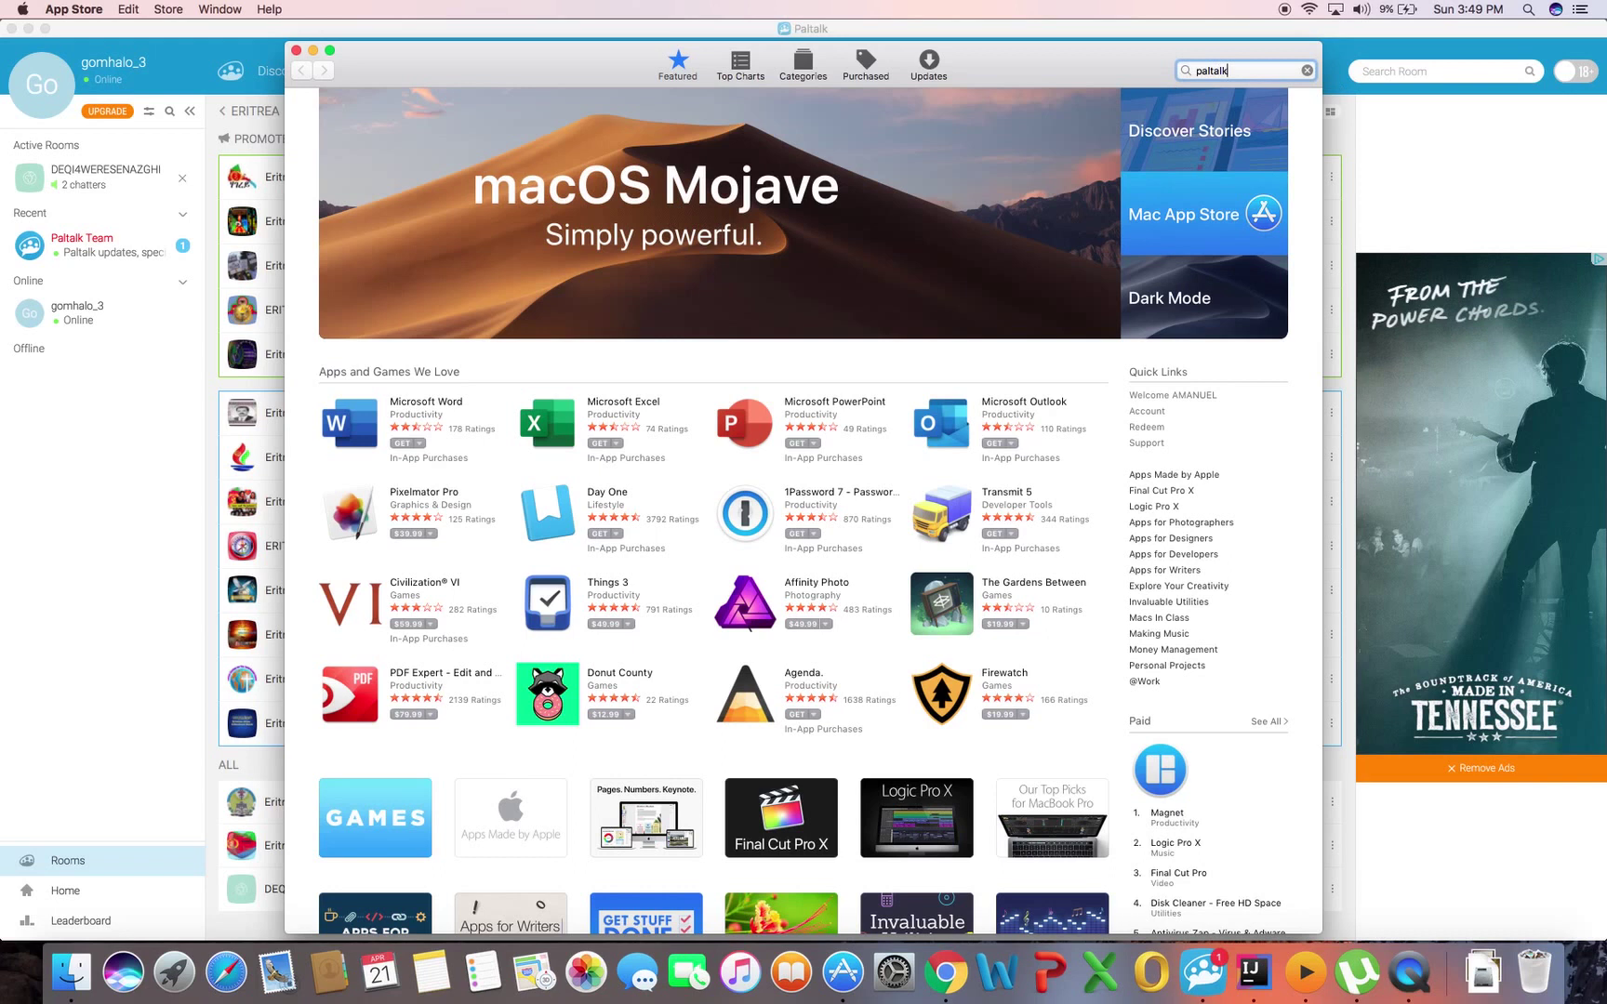
key(Return)
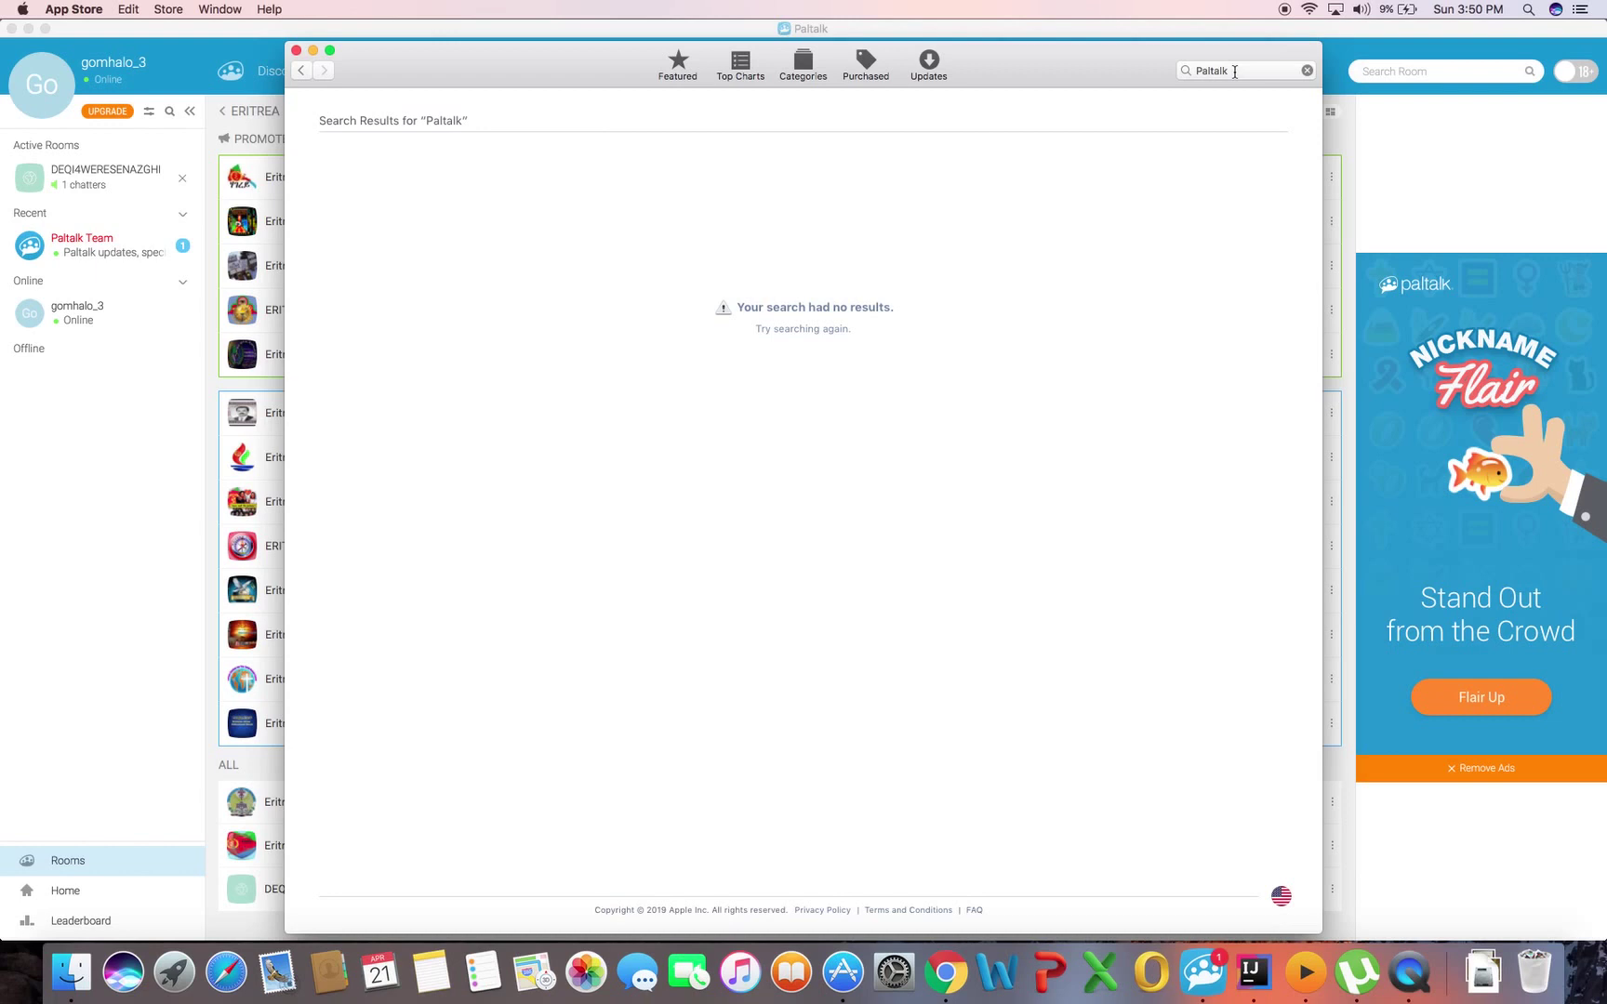
click(297, 50)
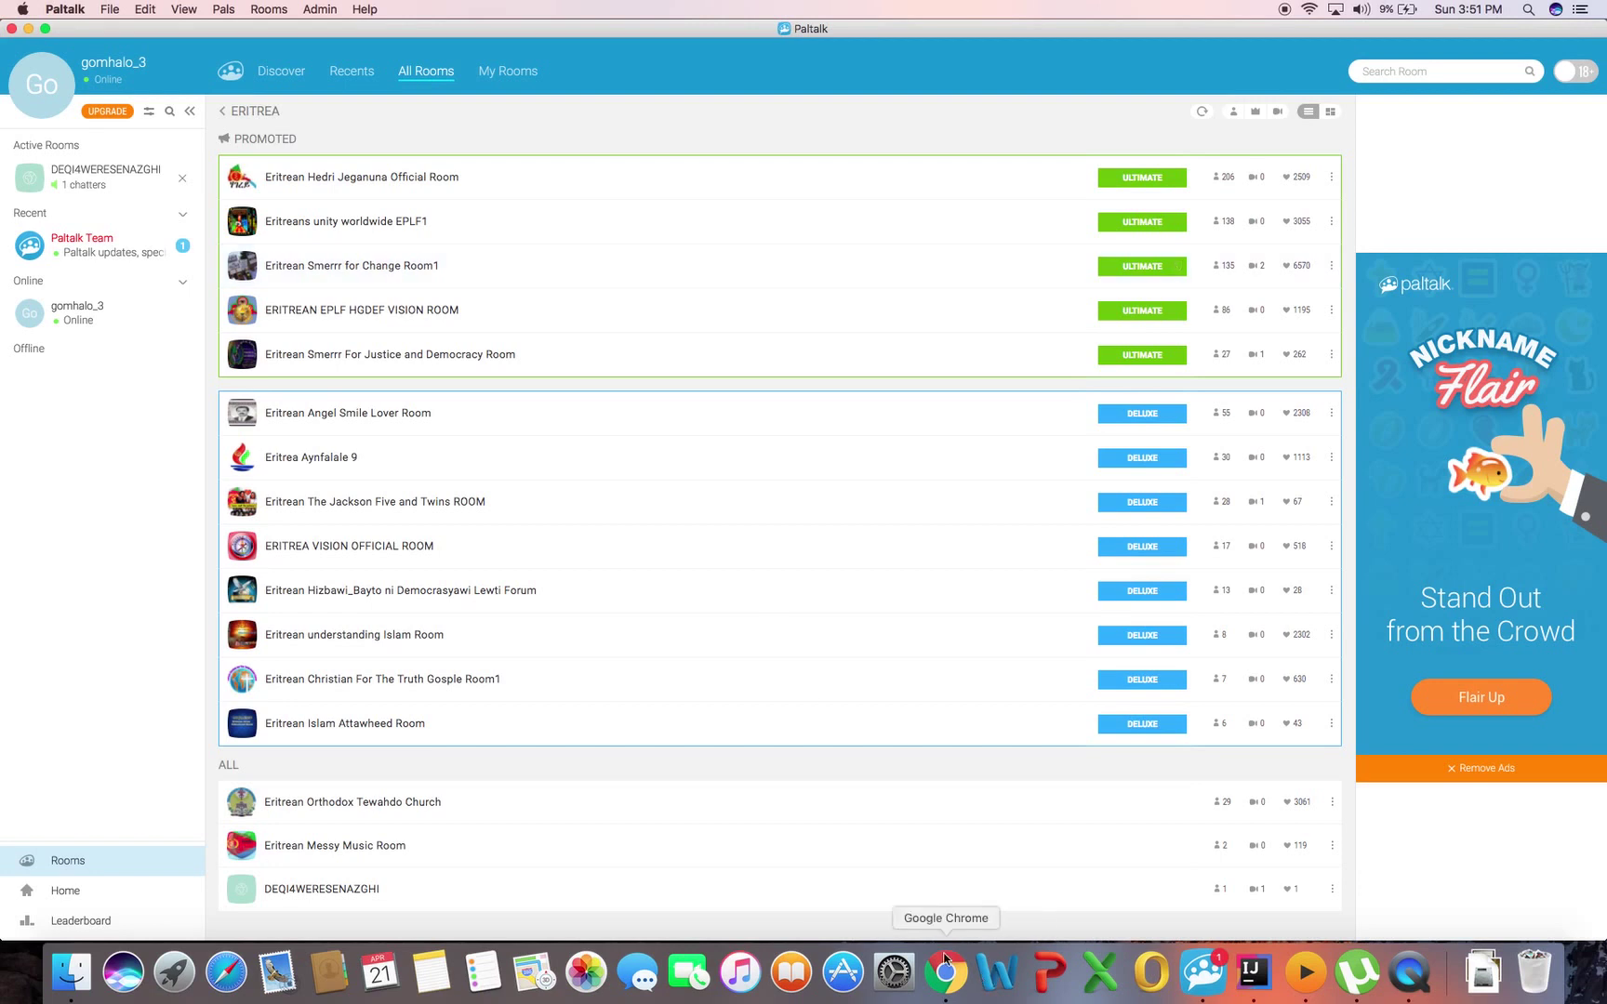
Switch to Chrome, verify the account's e-mail address from Gmail's "Complete your Paltalk registration" message, and open Paltalk from the confirmation page
click(945, 981)
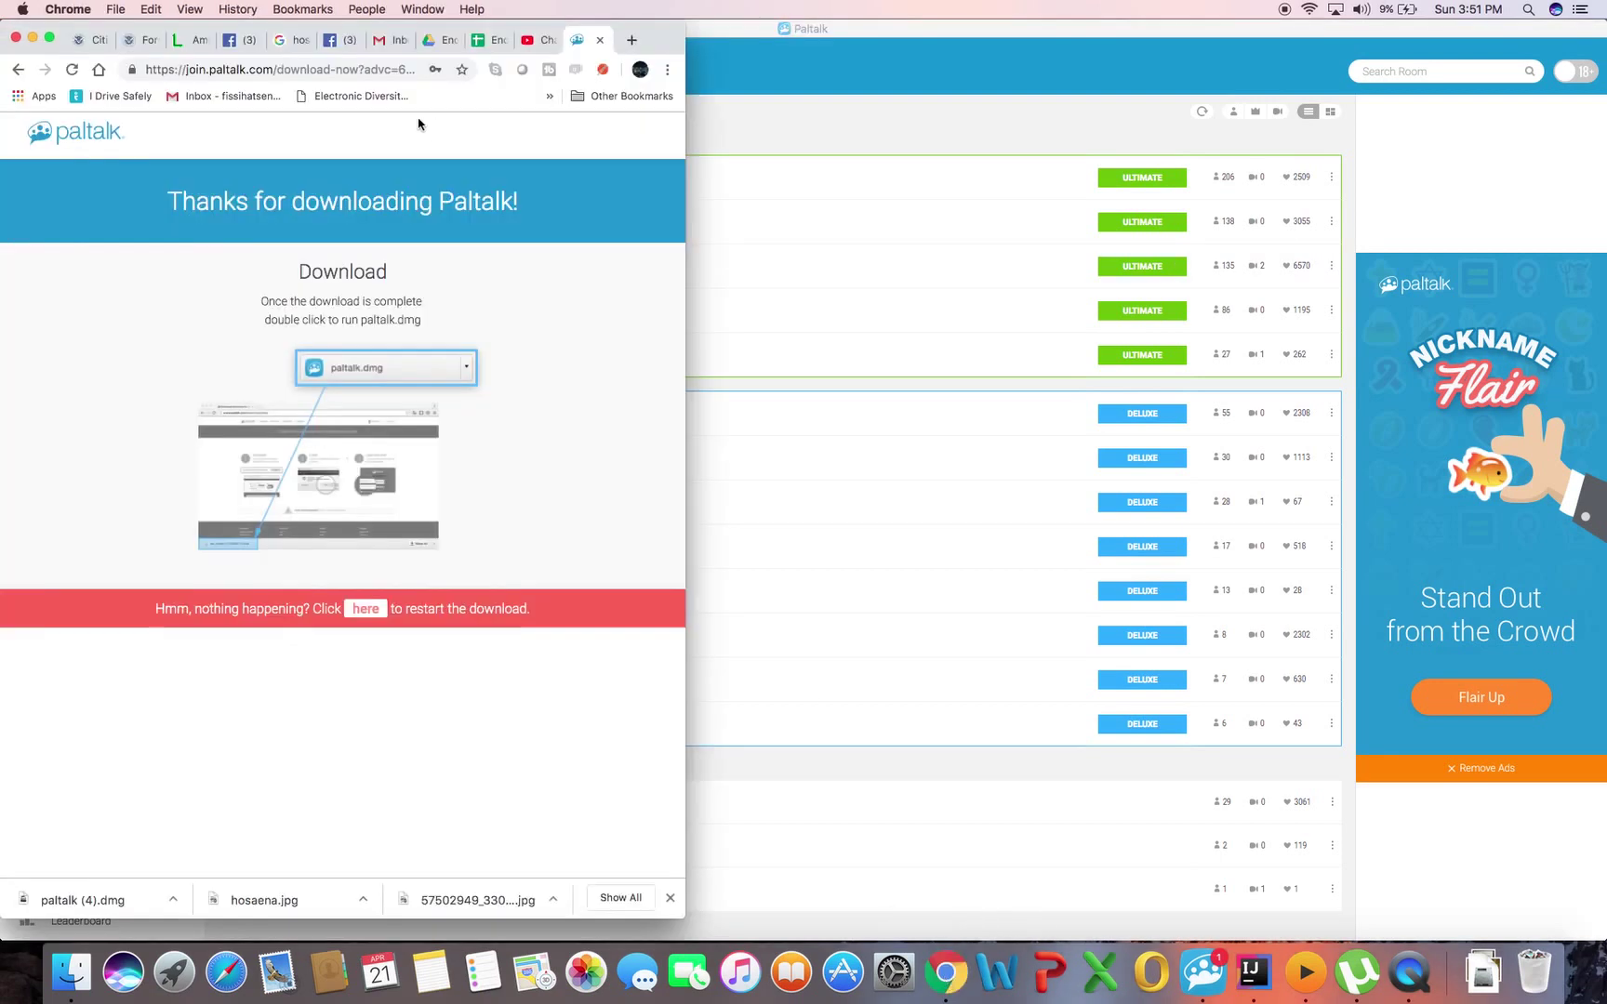
click(383, 44)
click(49, 39)
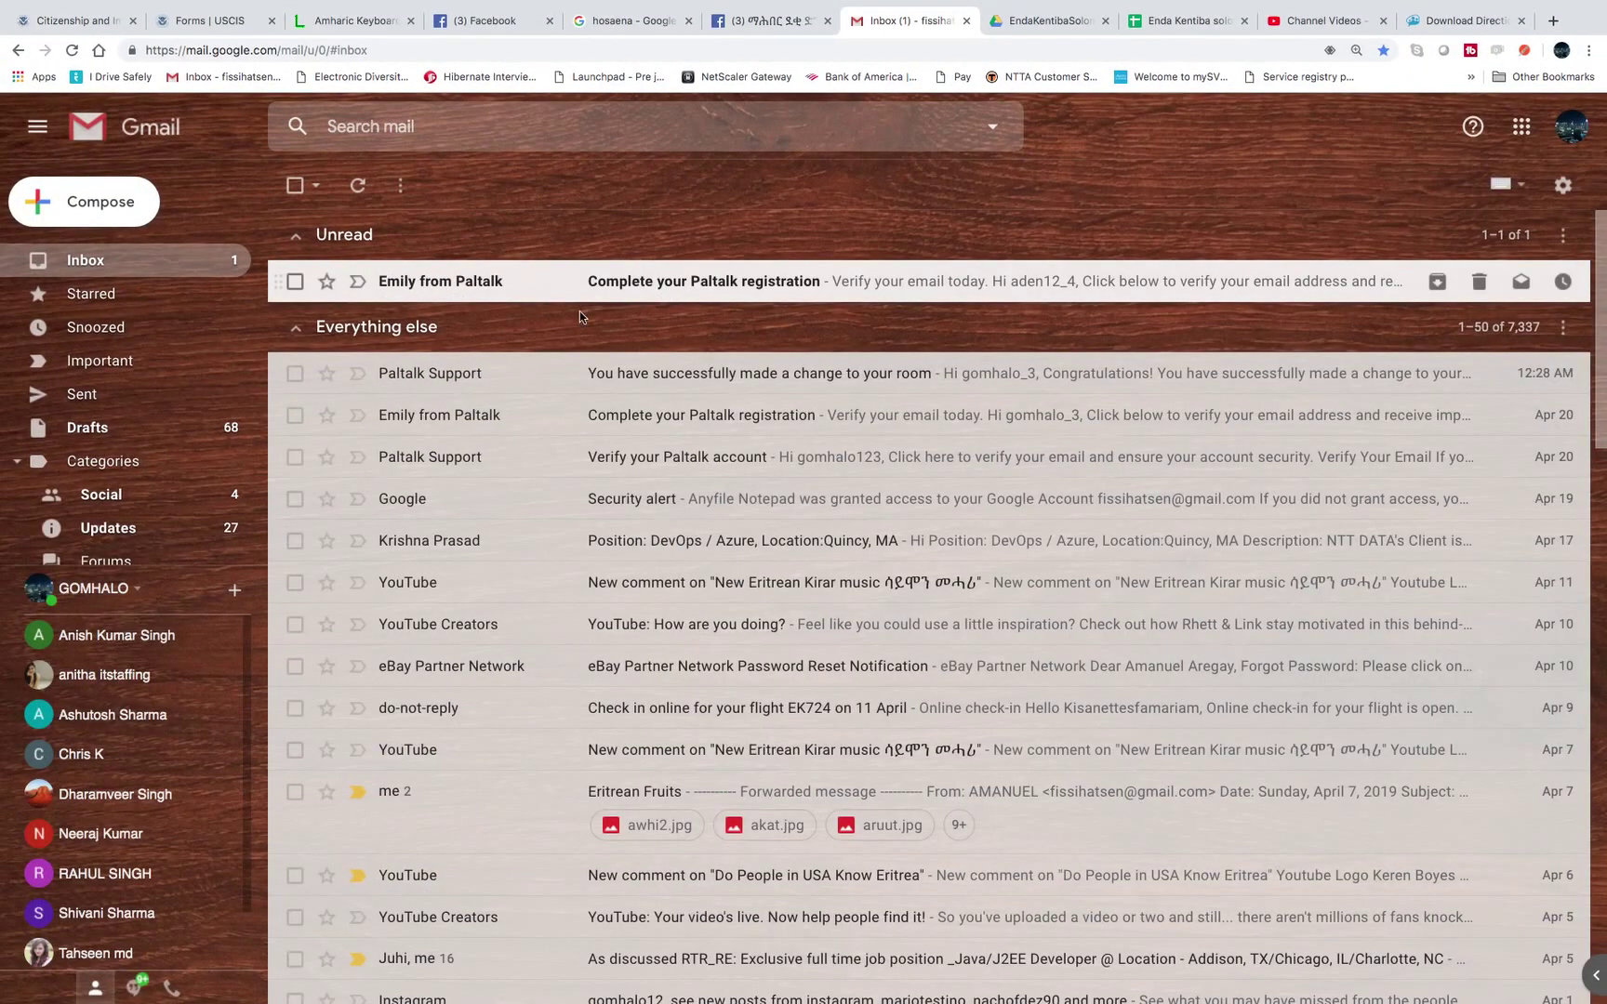
click(709, 291)
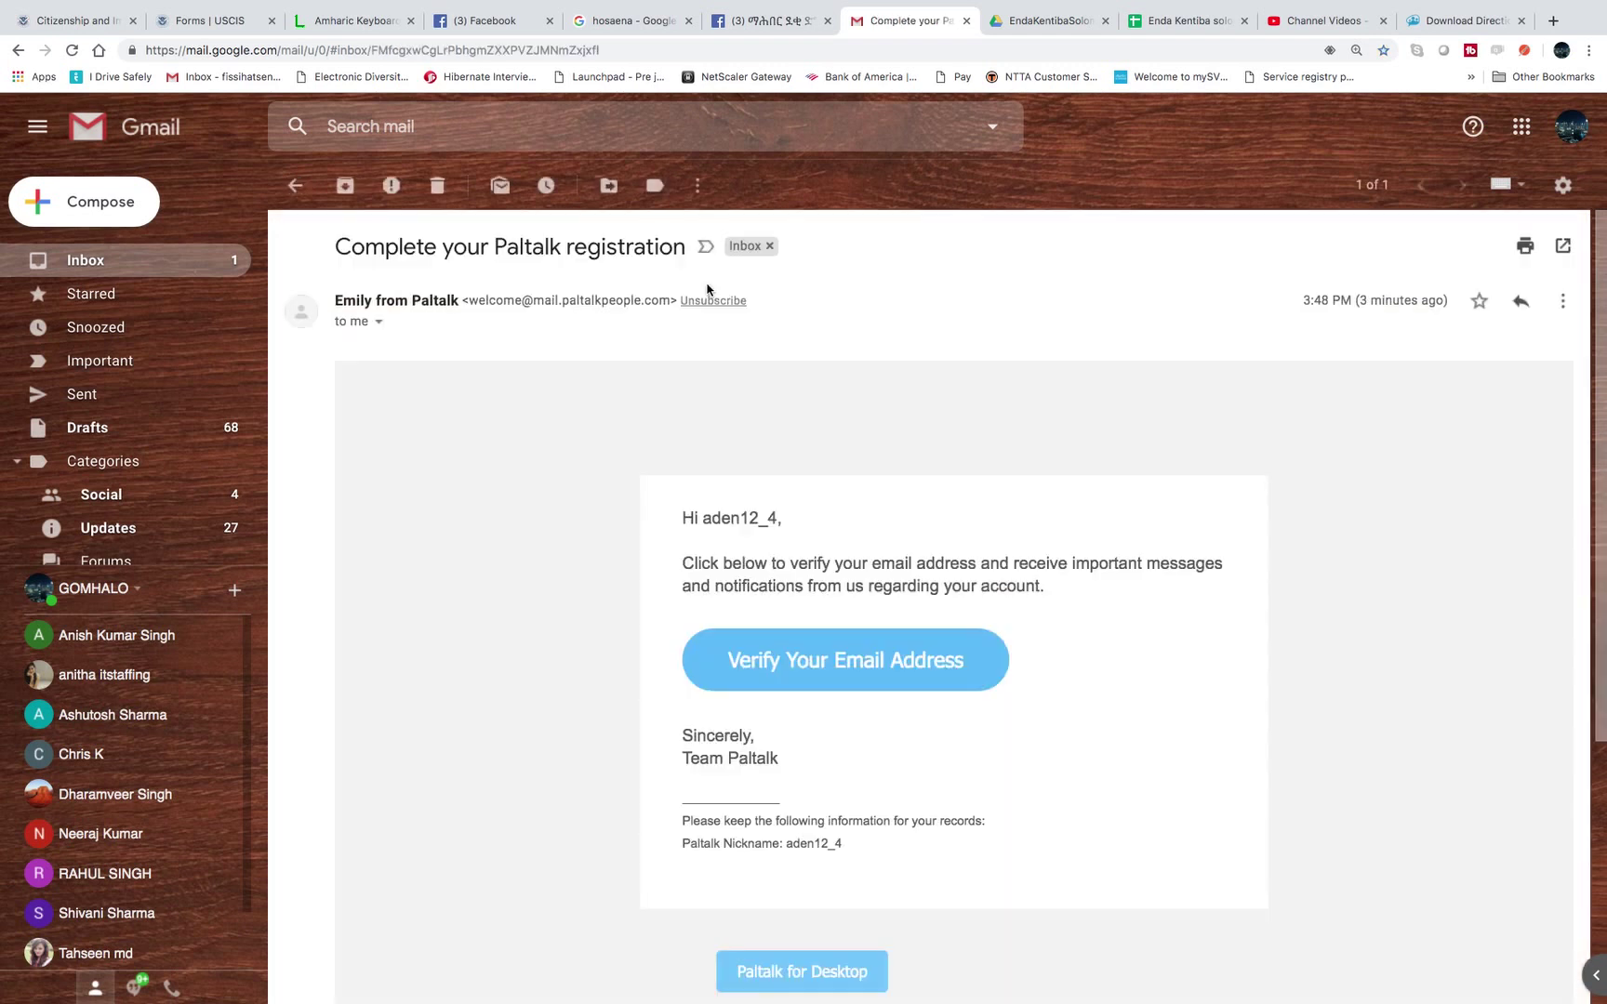
click(818, 669)
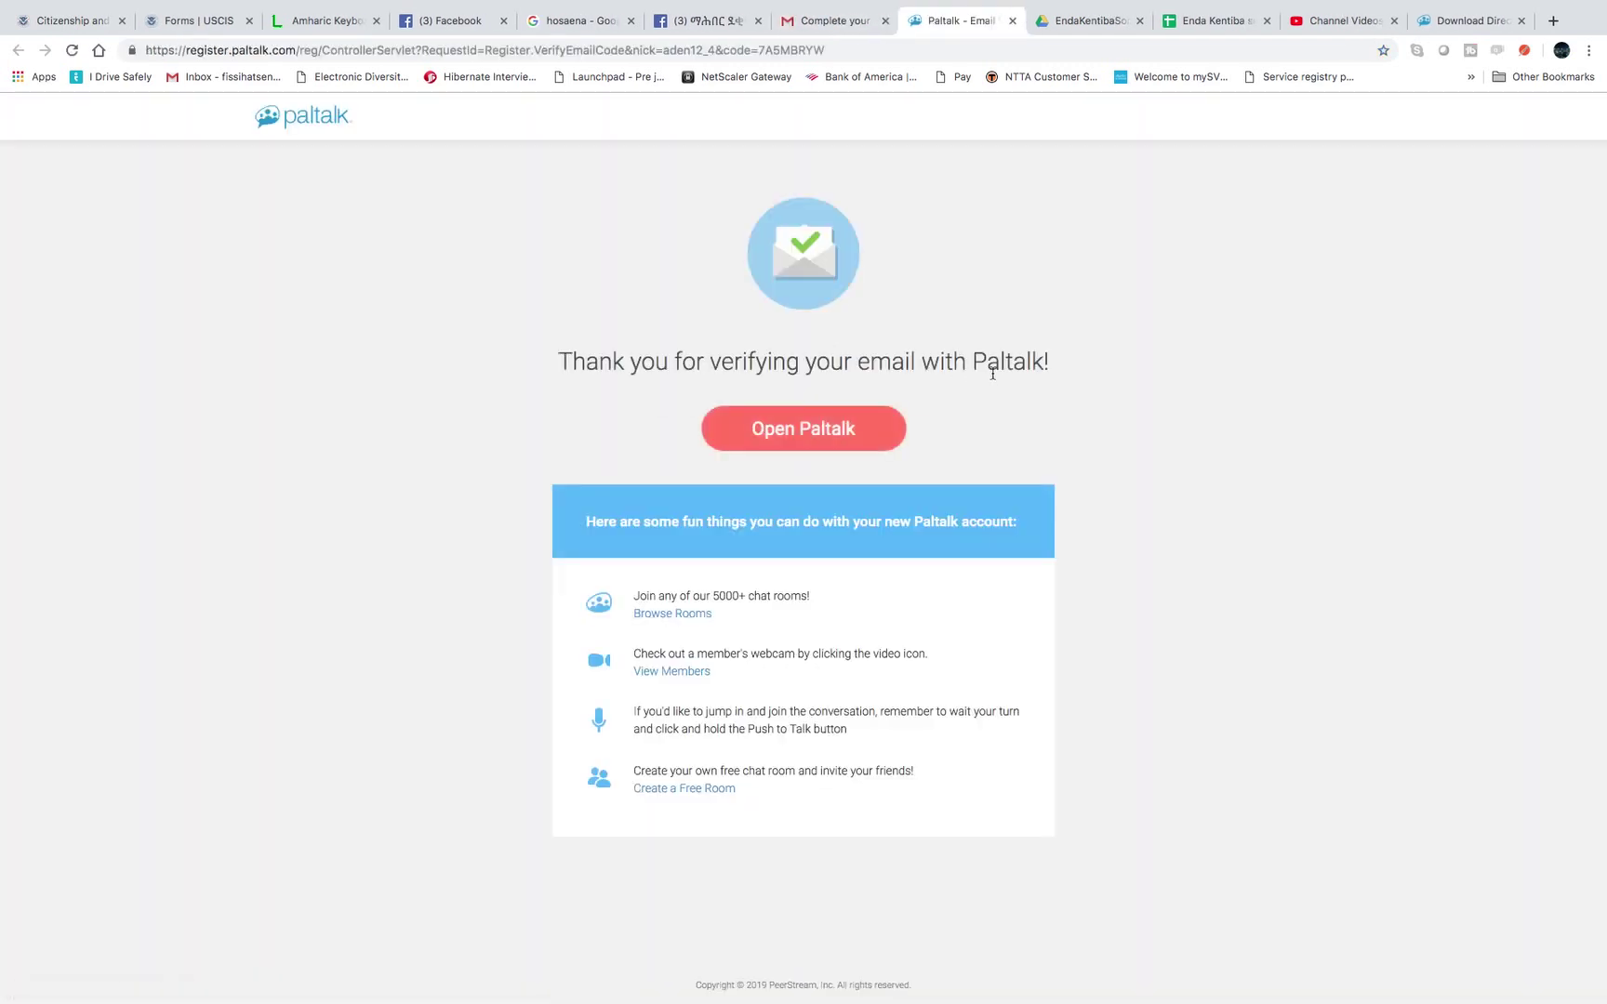
click(797, 445)
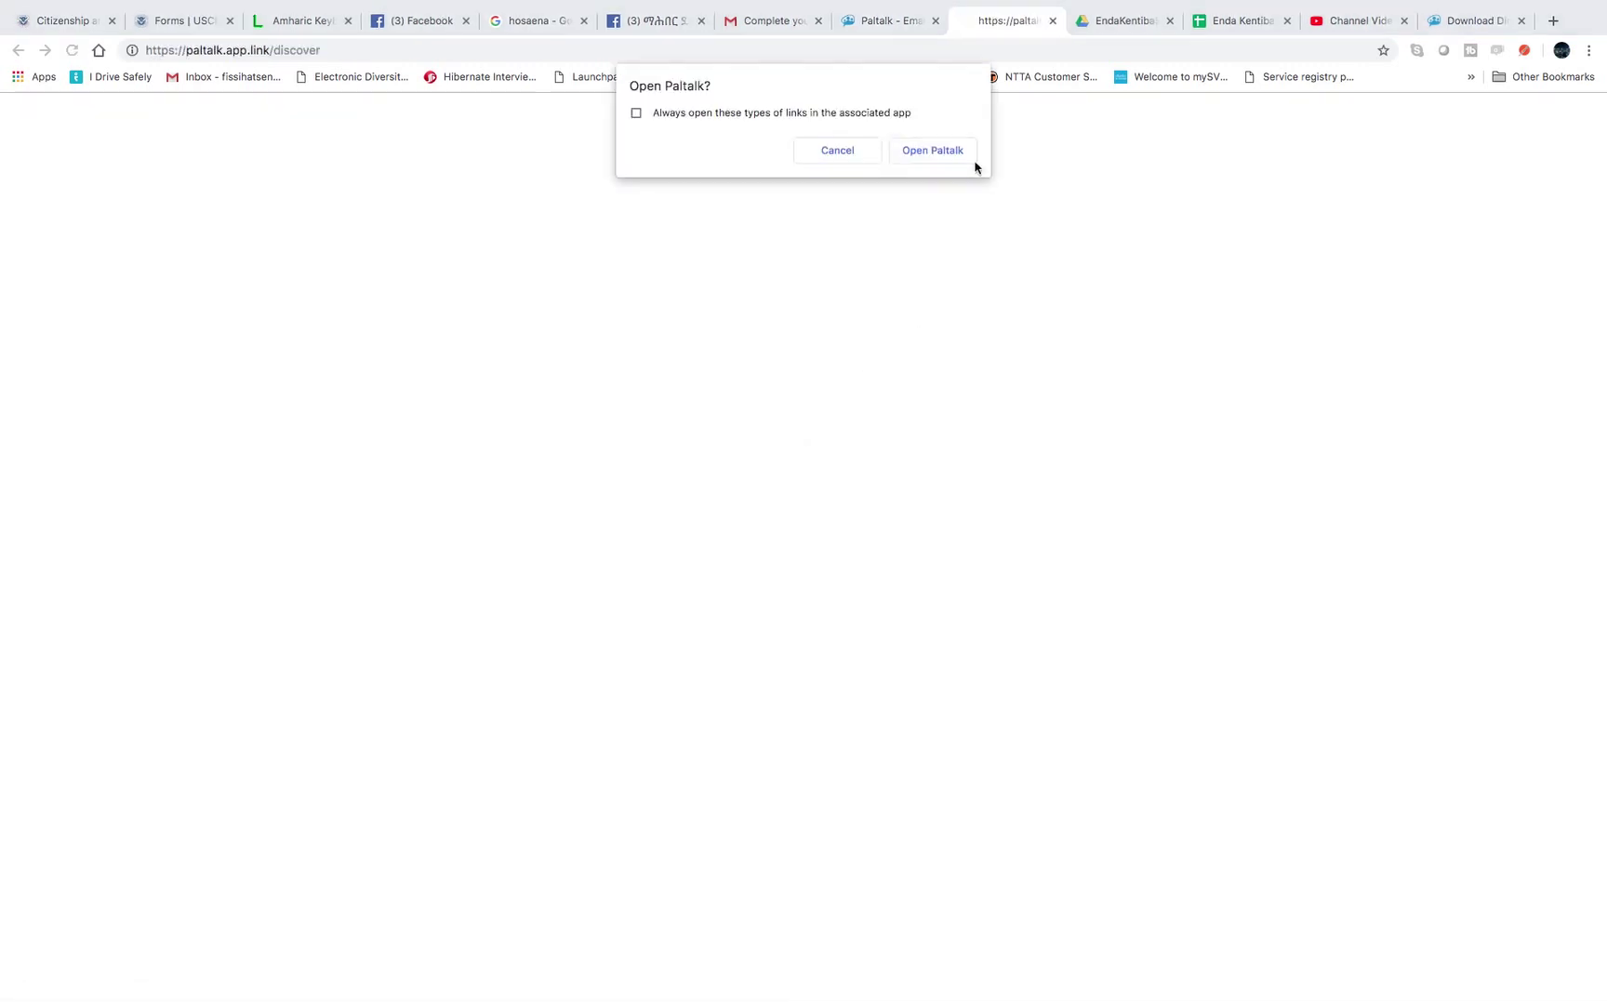
click(935, 151)
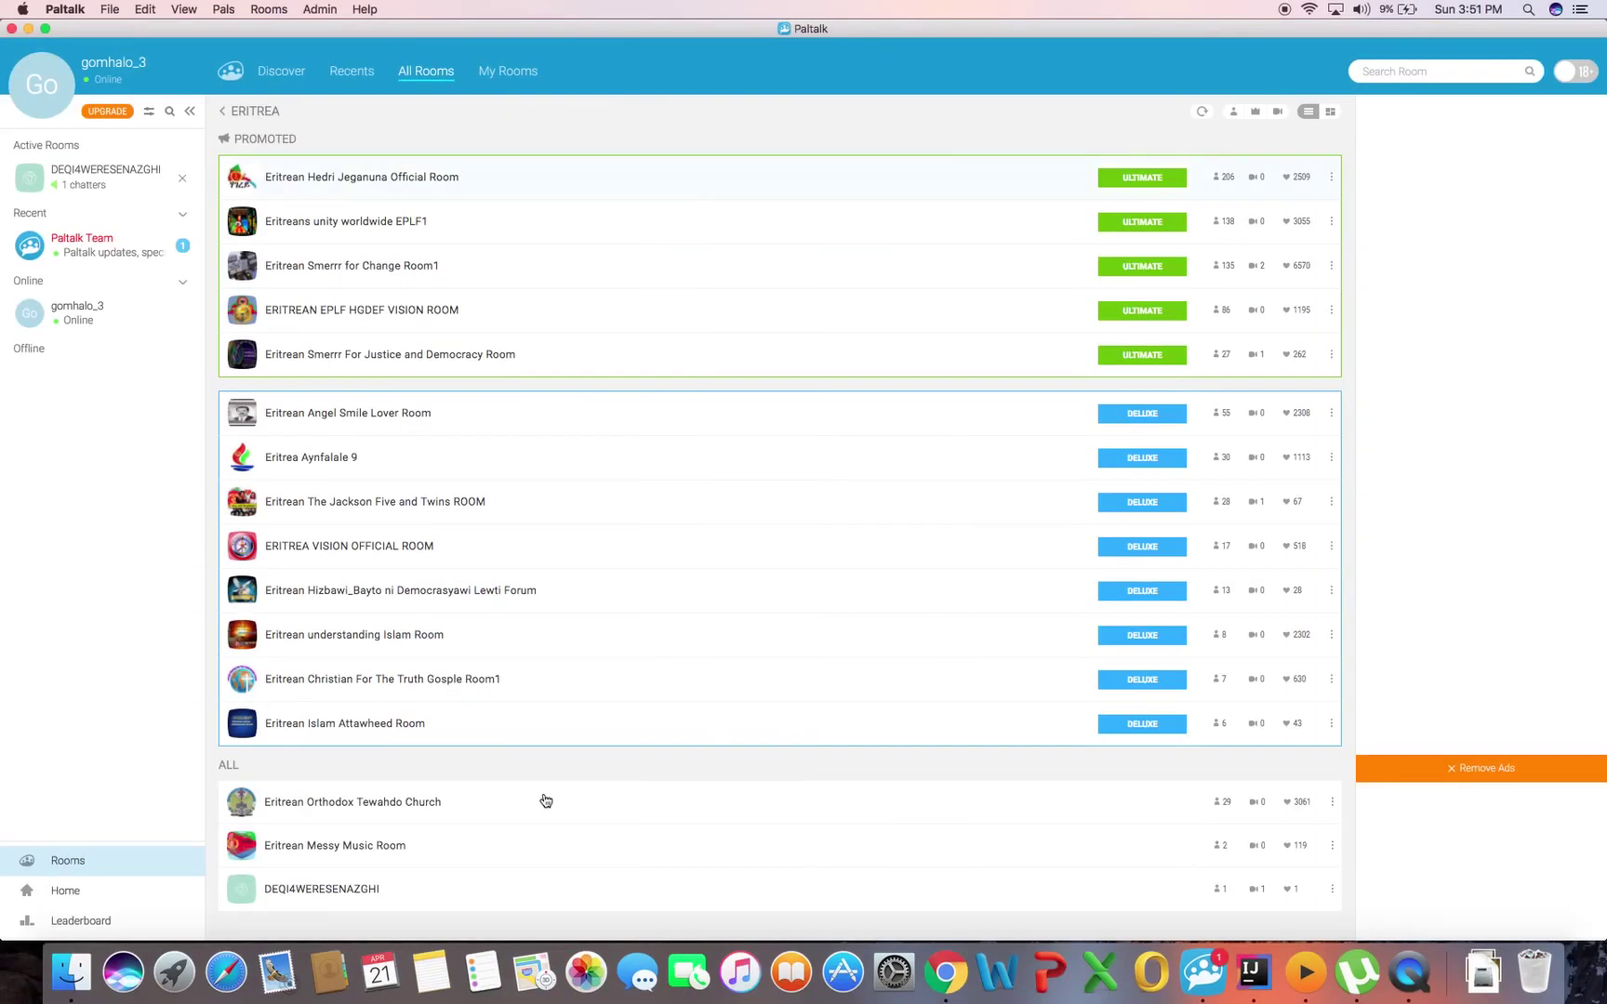
Minimise the Paltalk window and close the Paltalk installer and Adobe Flash Player update windows
click(27, 29)
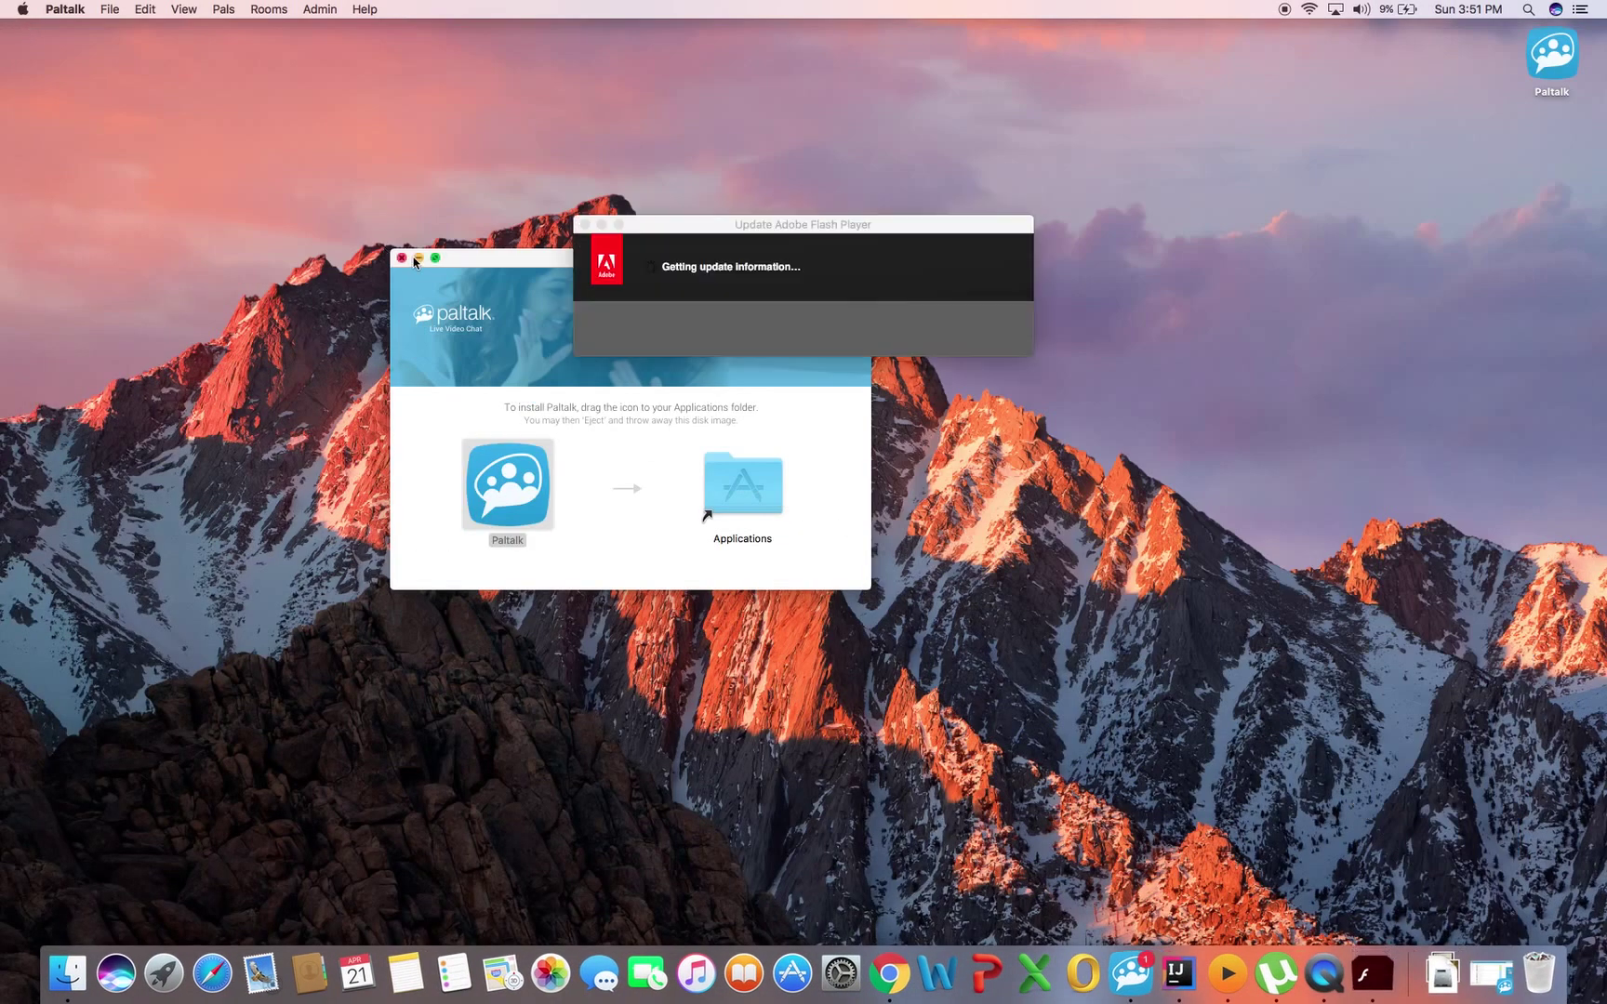
click(402, 257)
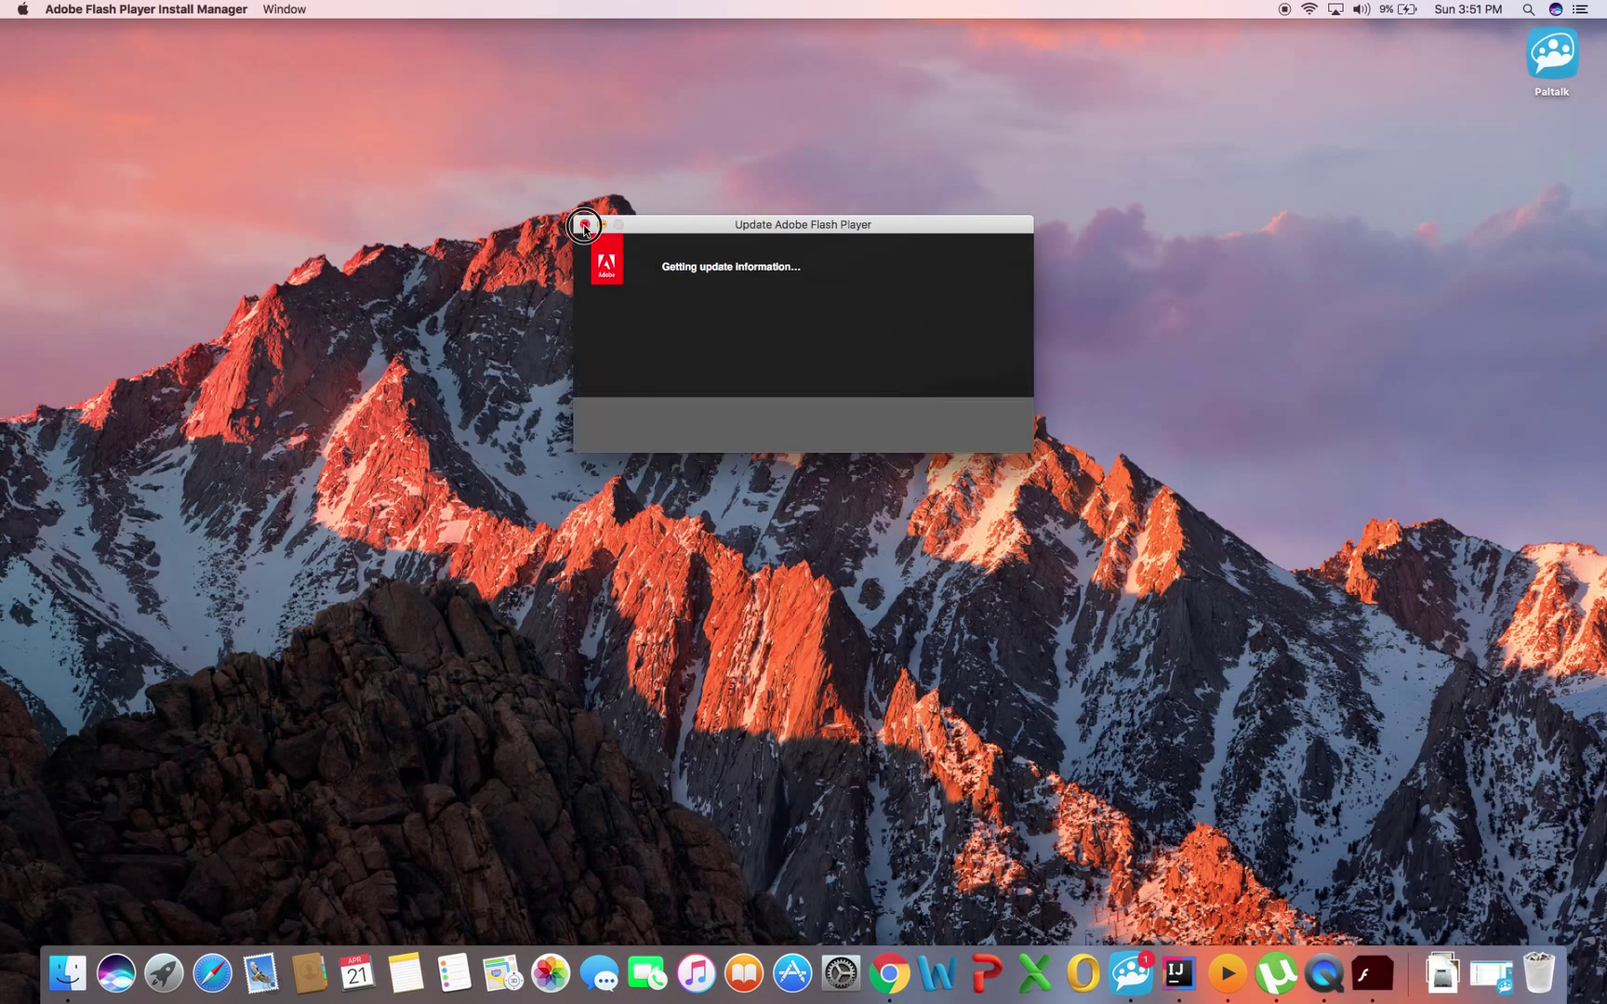
click(585, 224)
Switch to Chrome and search the Paltalk website's chat rooms for DEQI4WERESENAZGHI
click(913, 974)
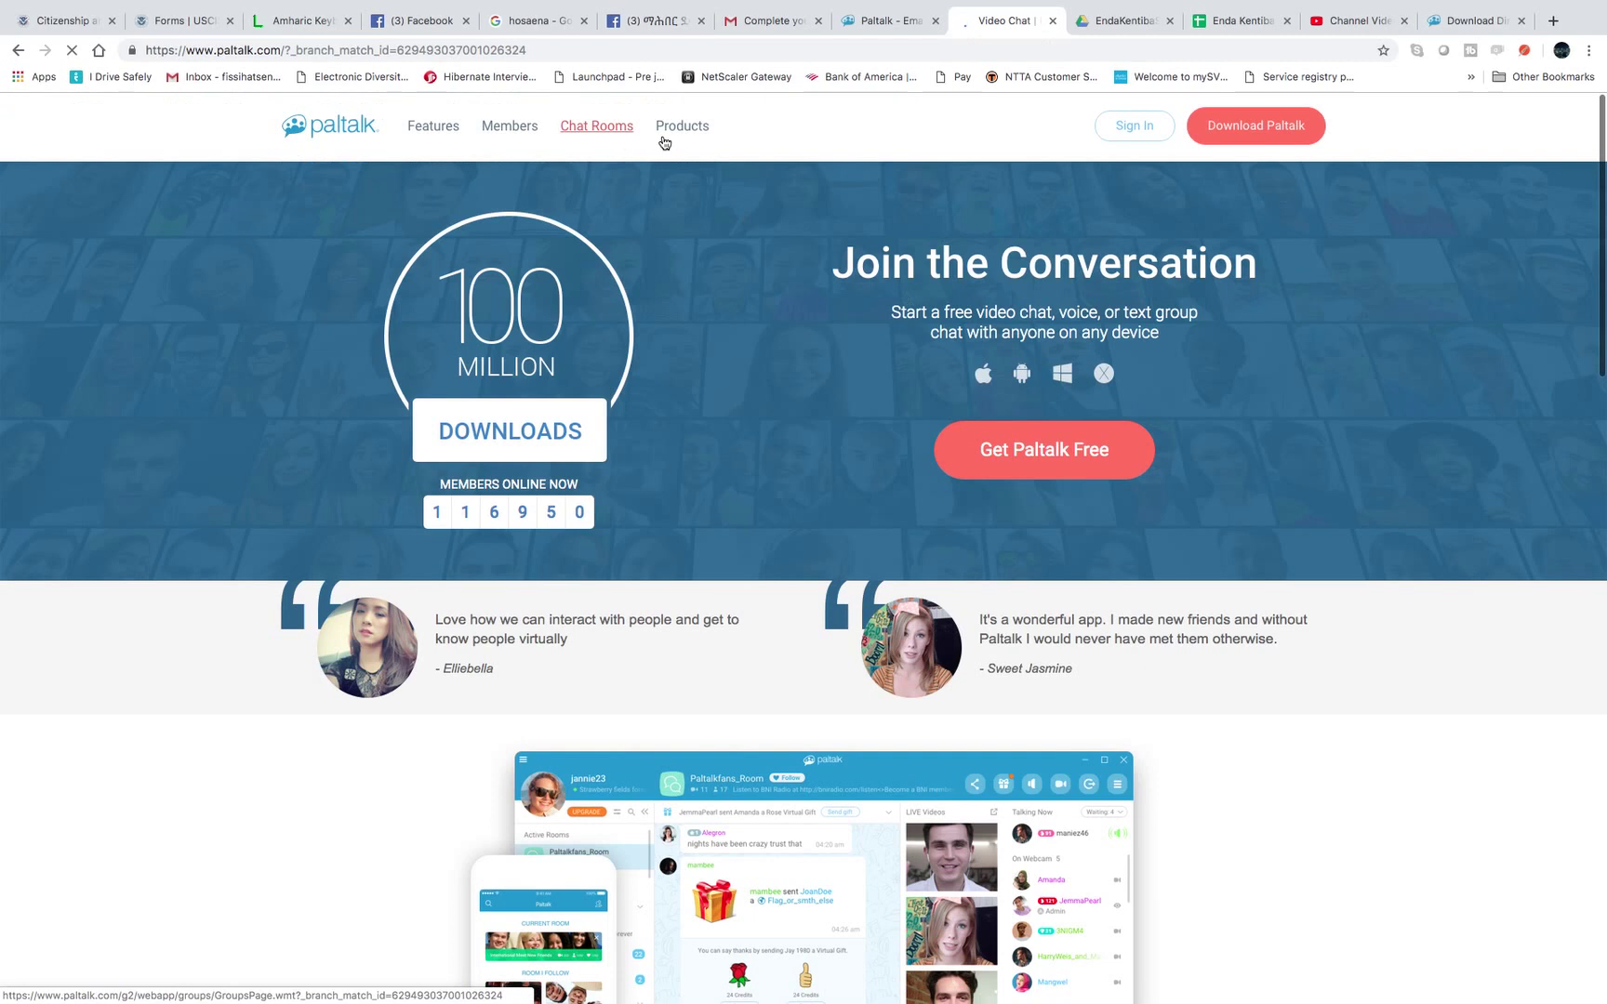
click(595, 115)
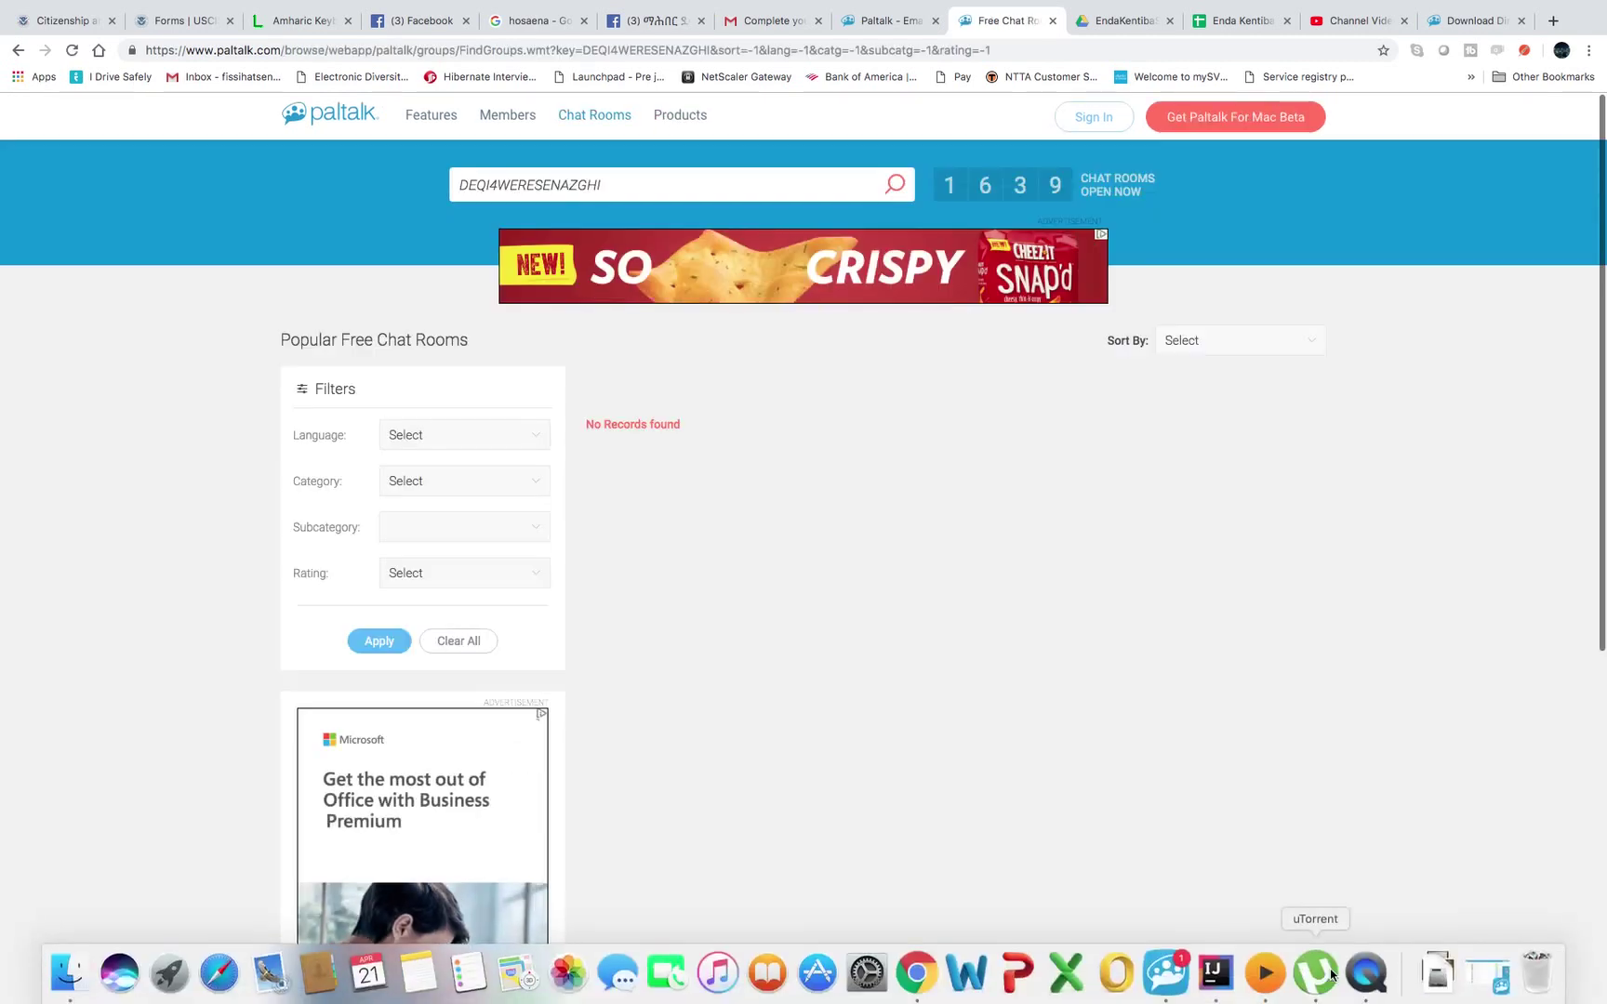
Switch back to the Paltalk app and list the Eritrea rooms under Africa from the categories of all rooms
click(1166, 973)
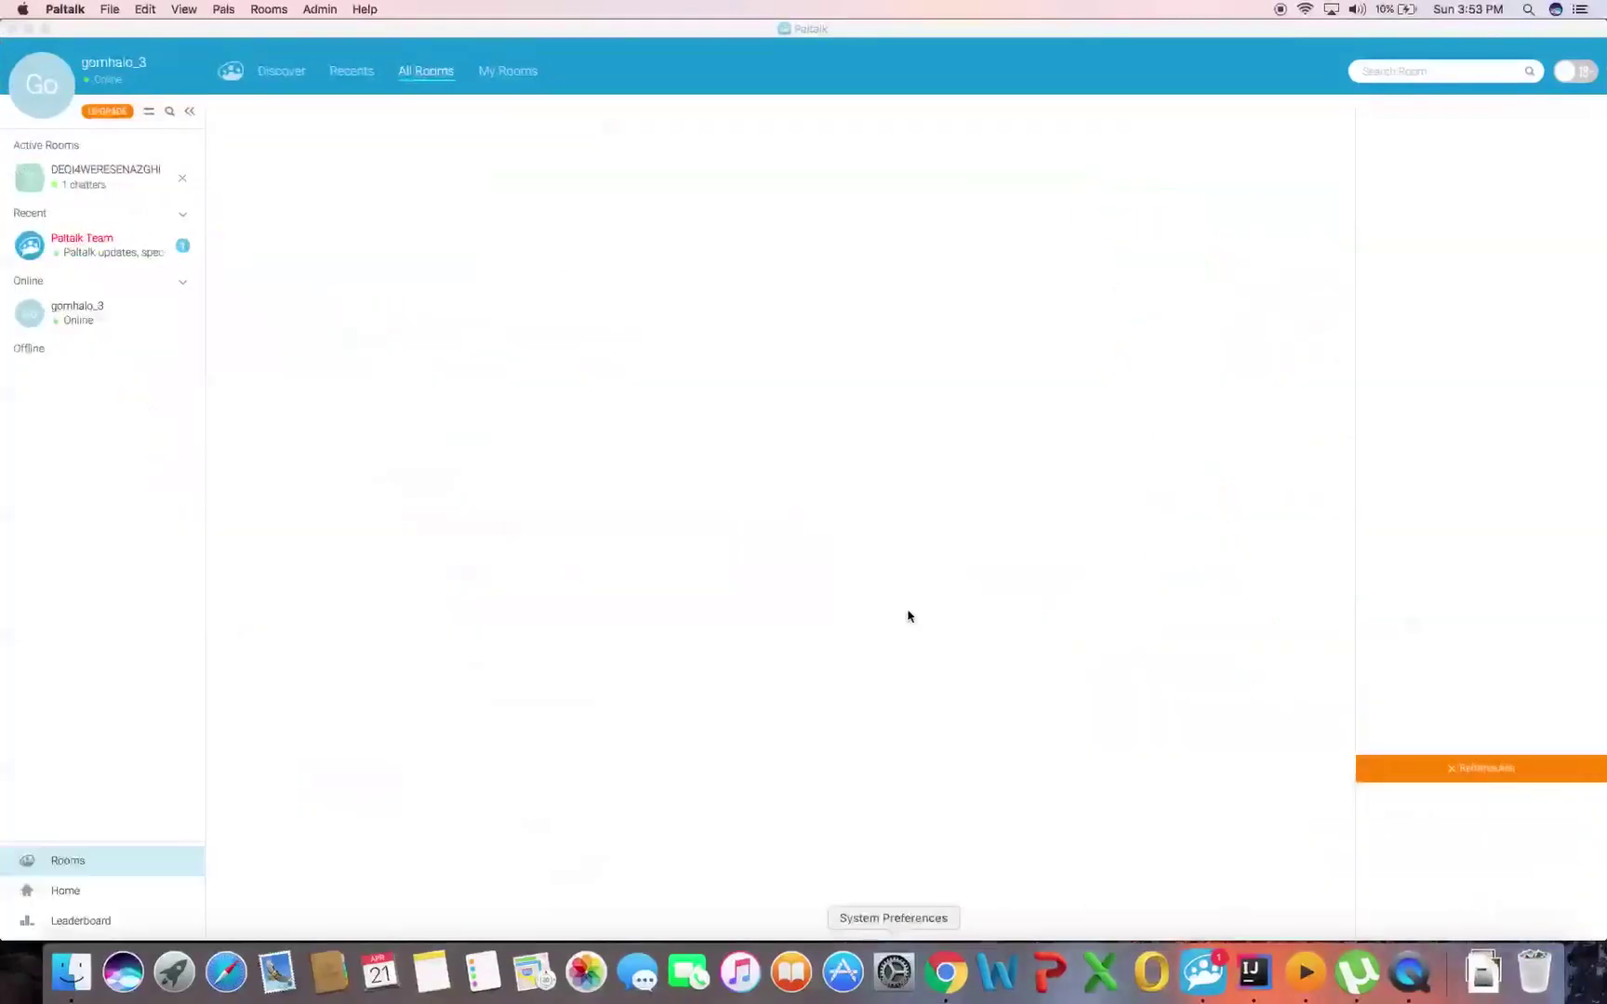
click(498, 77)
click(423, 73)
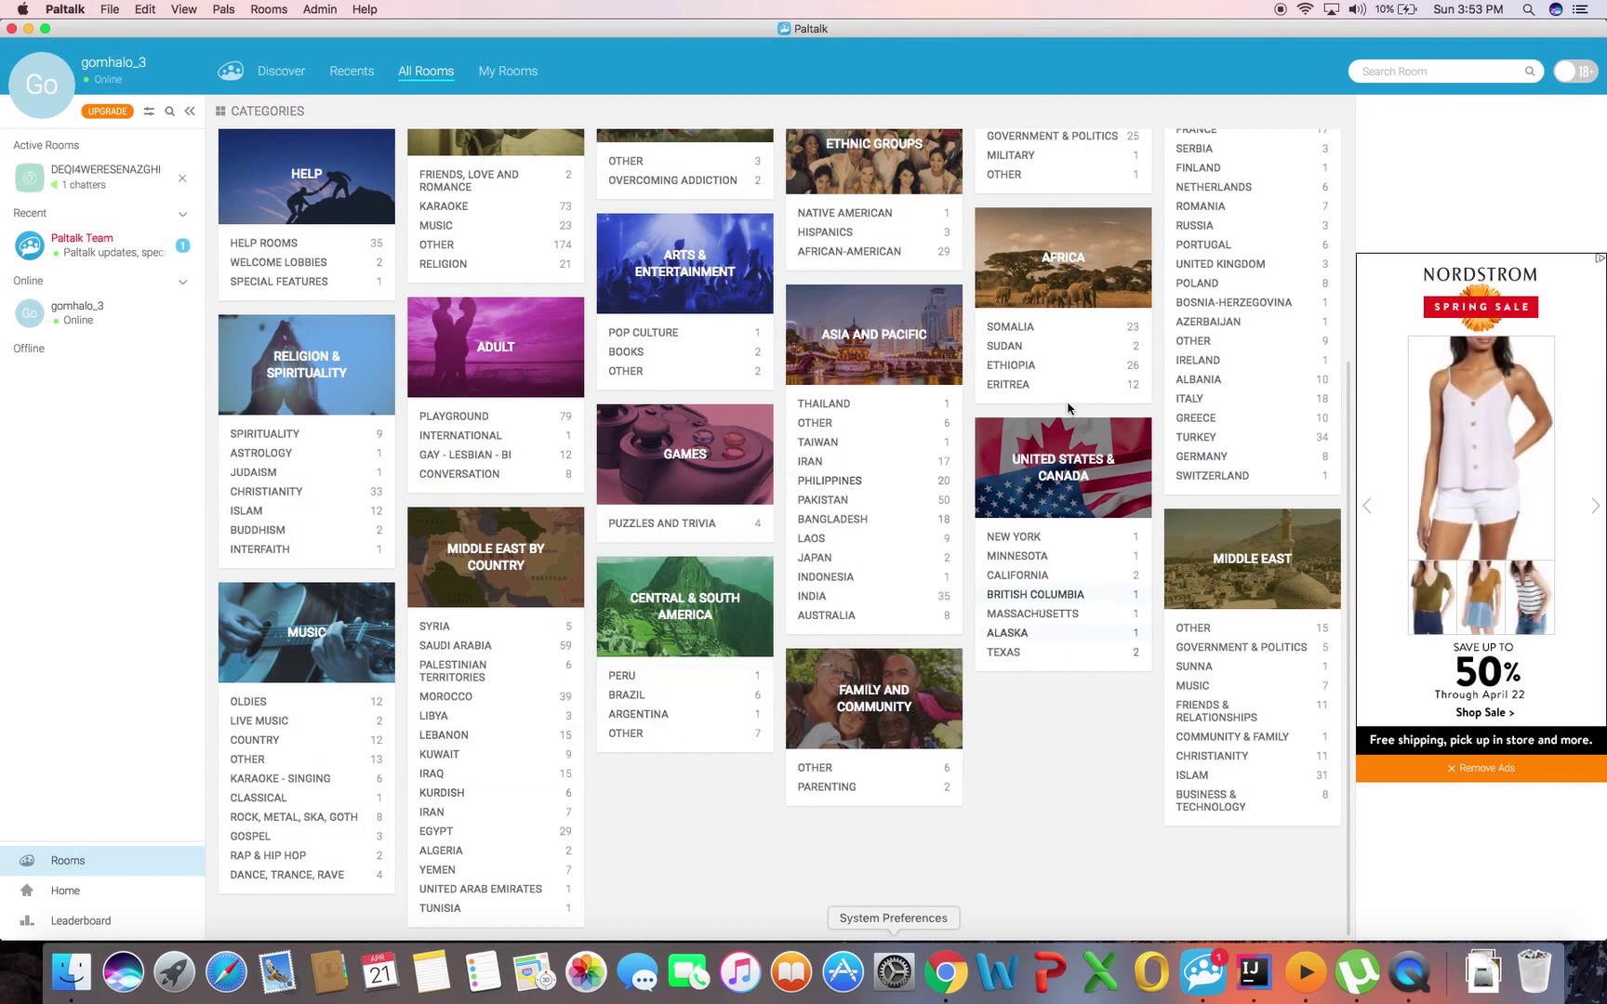
click(1006, 385)
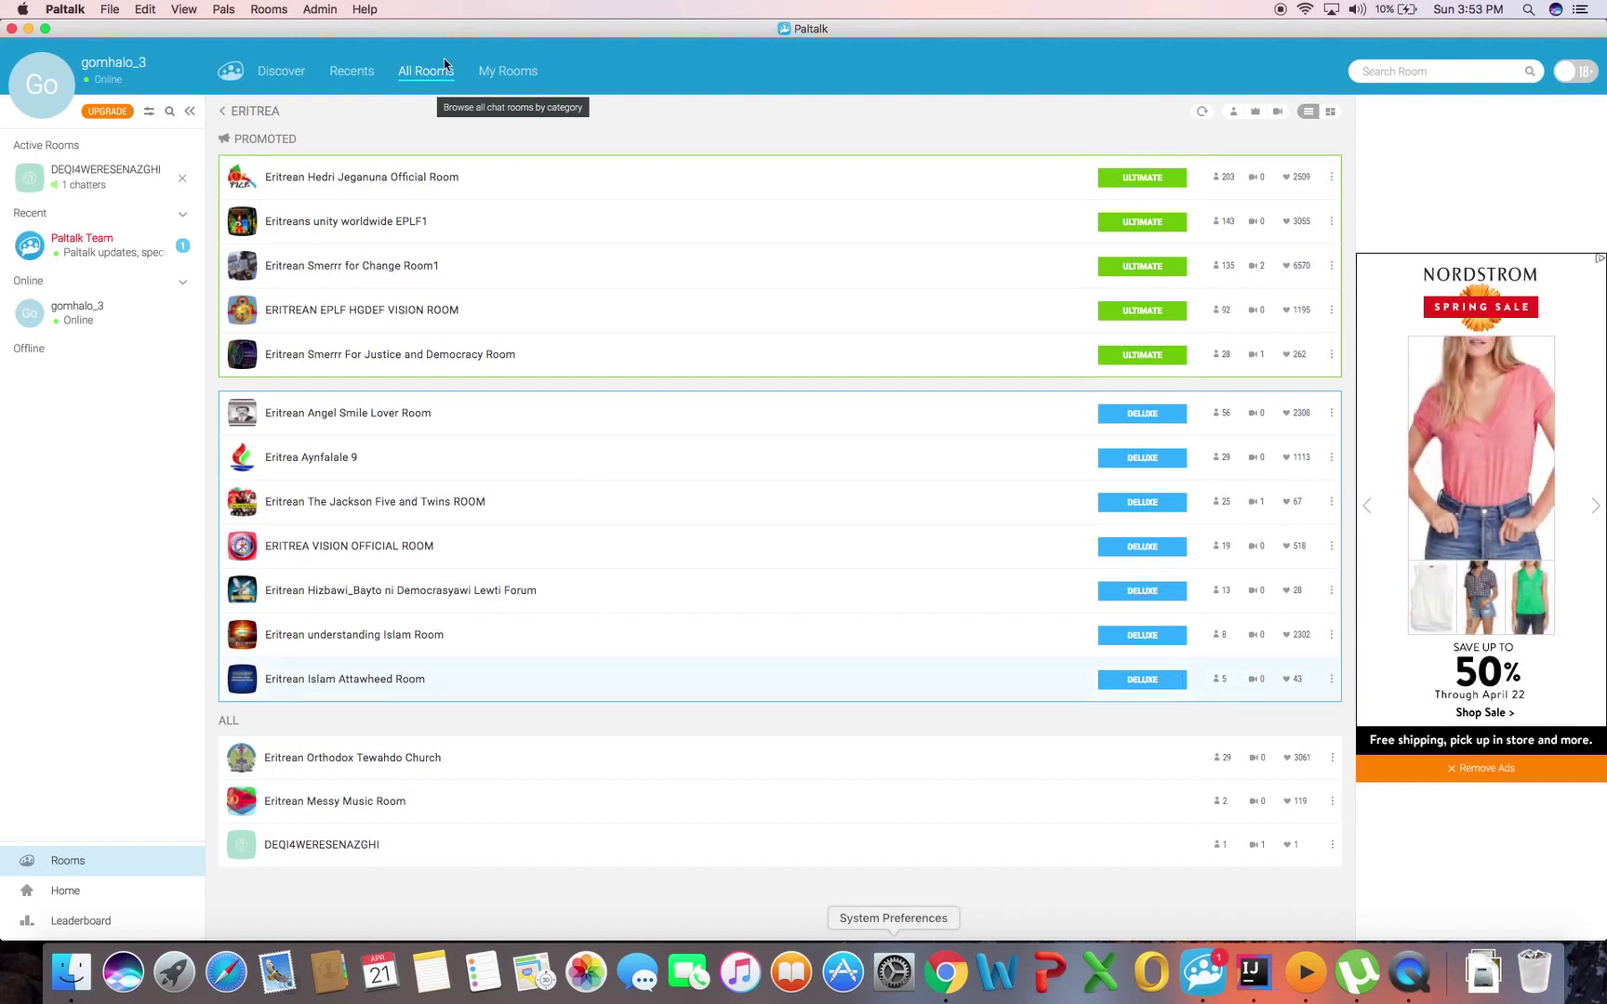
Return to the categories of all rooms and reopen Eritrea under Africa, repeating the route a second time
click(419, 74)
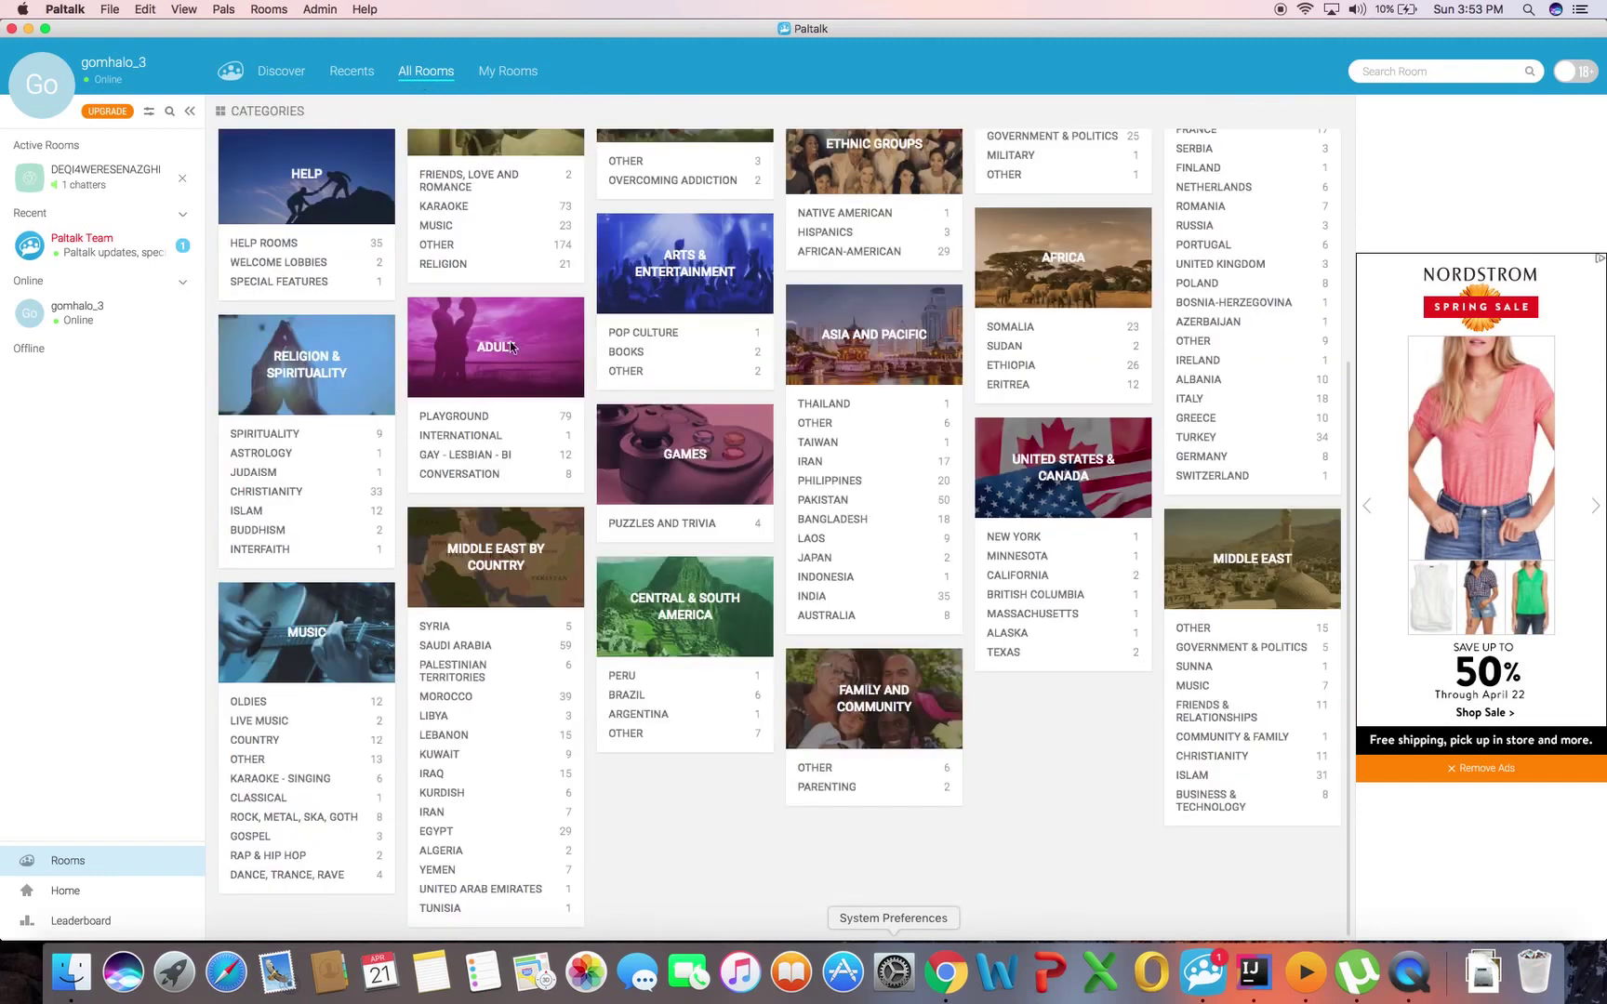
click(1012, 389)
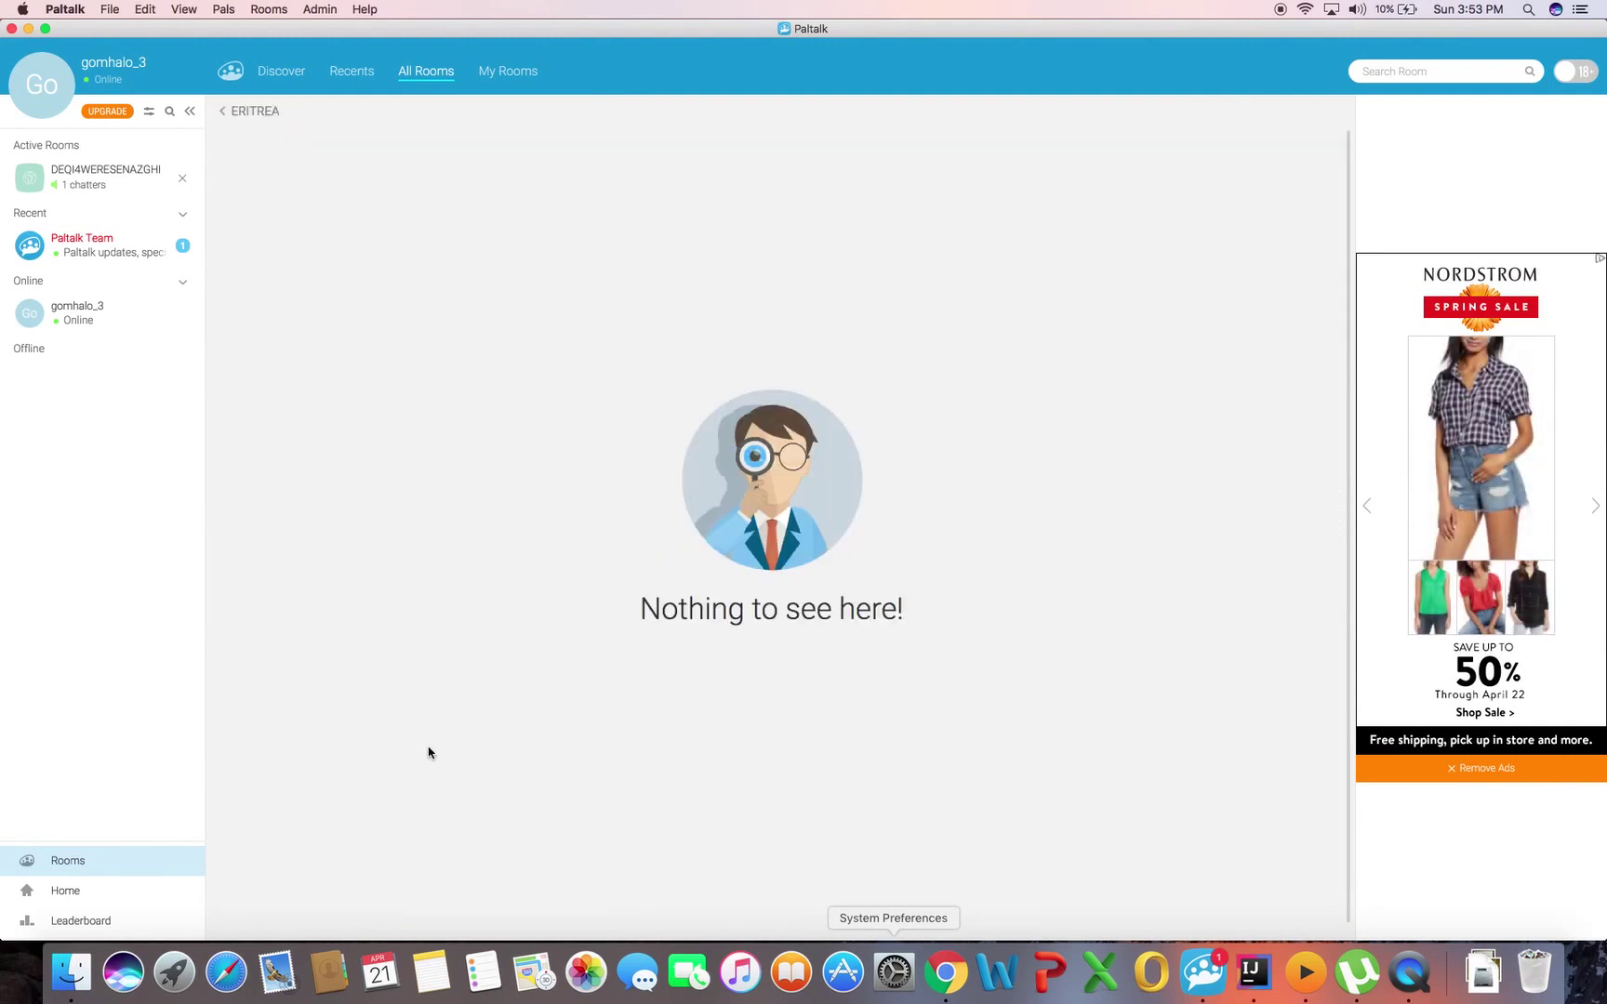
click(417, 80)
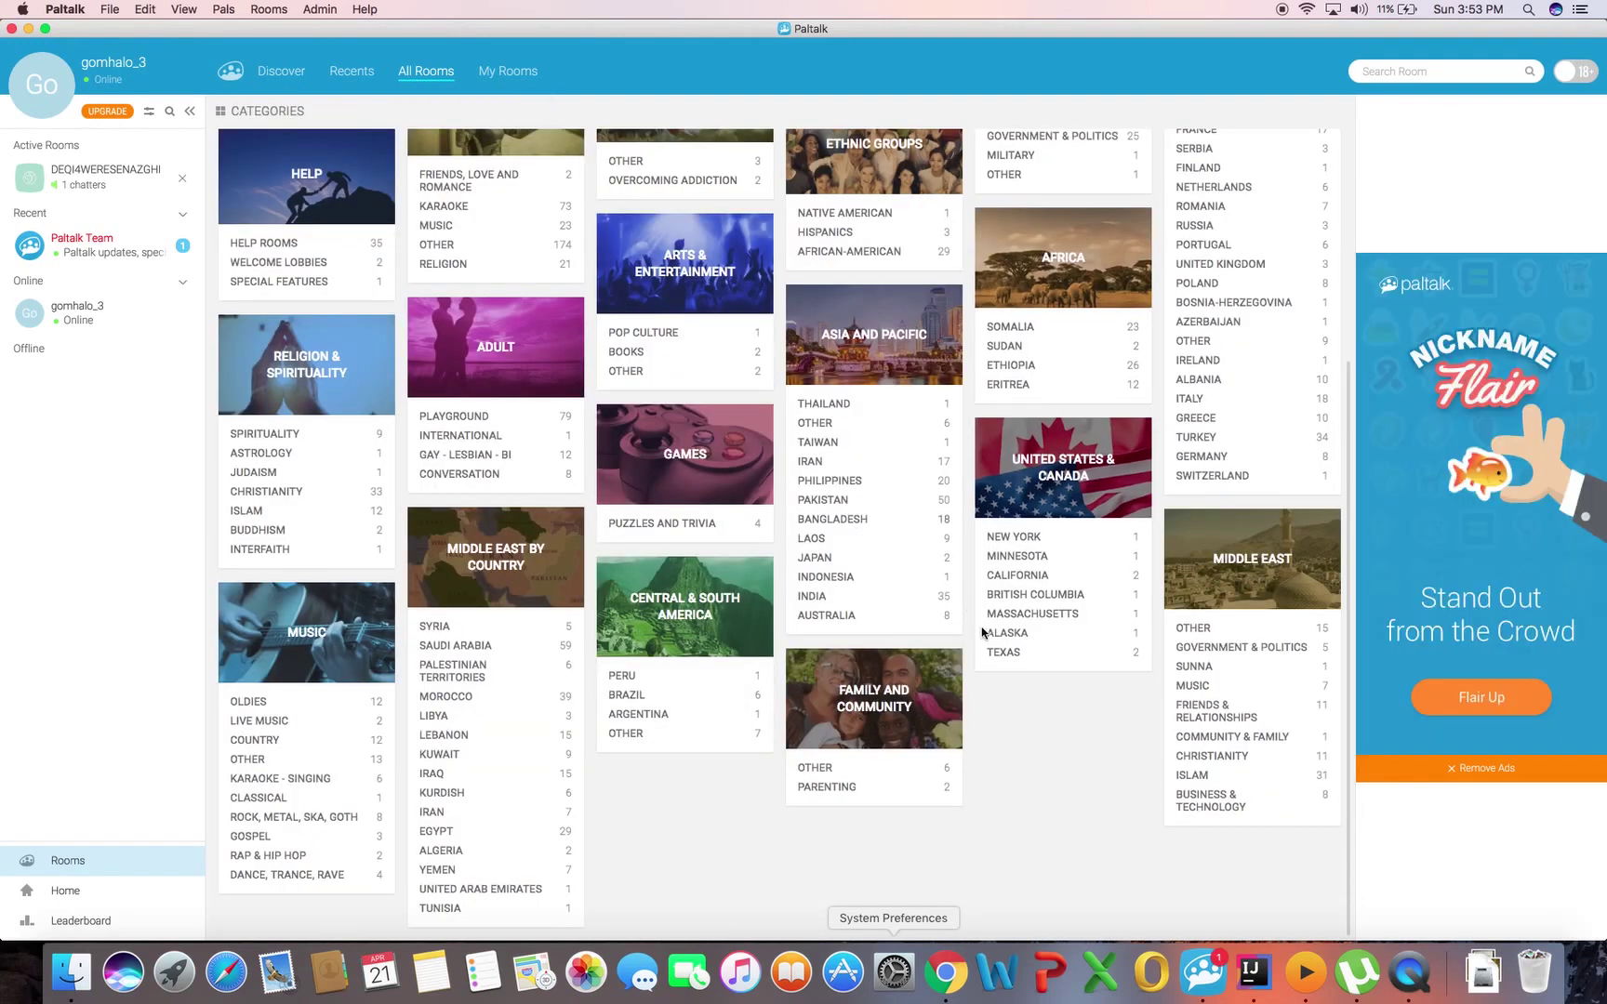
click(1015, 386)
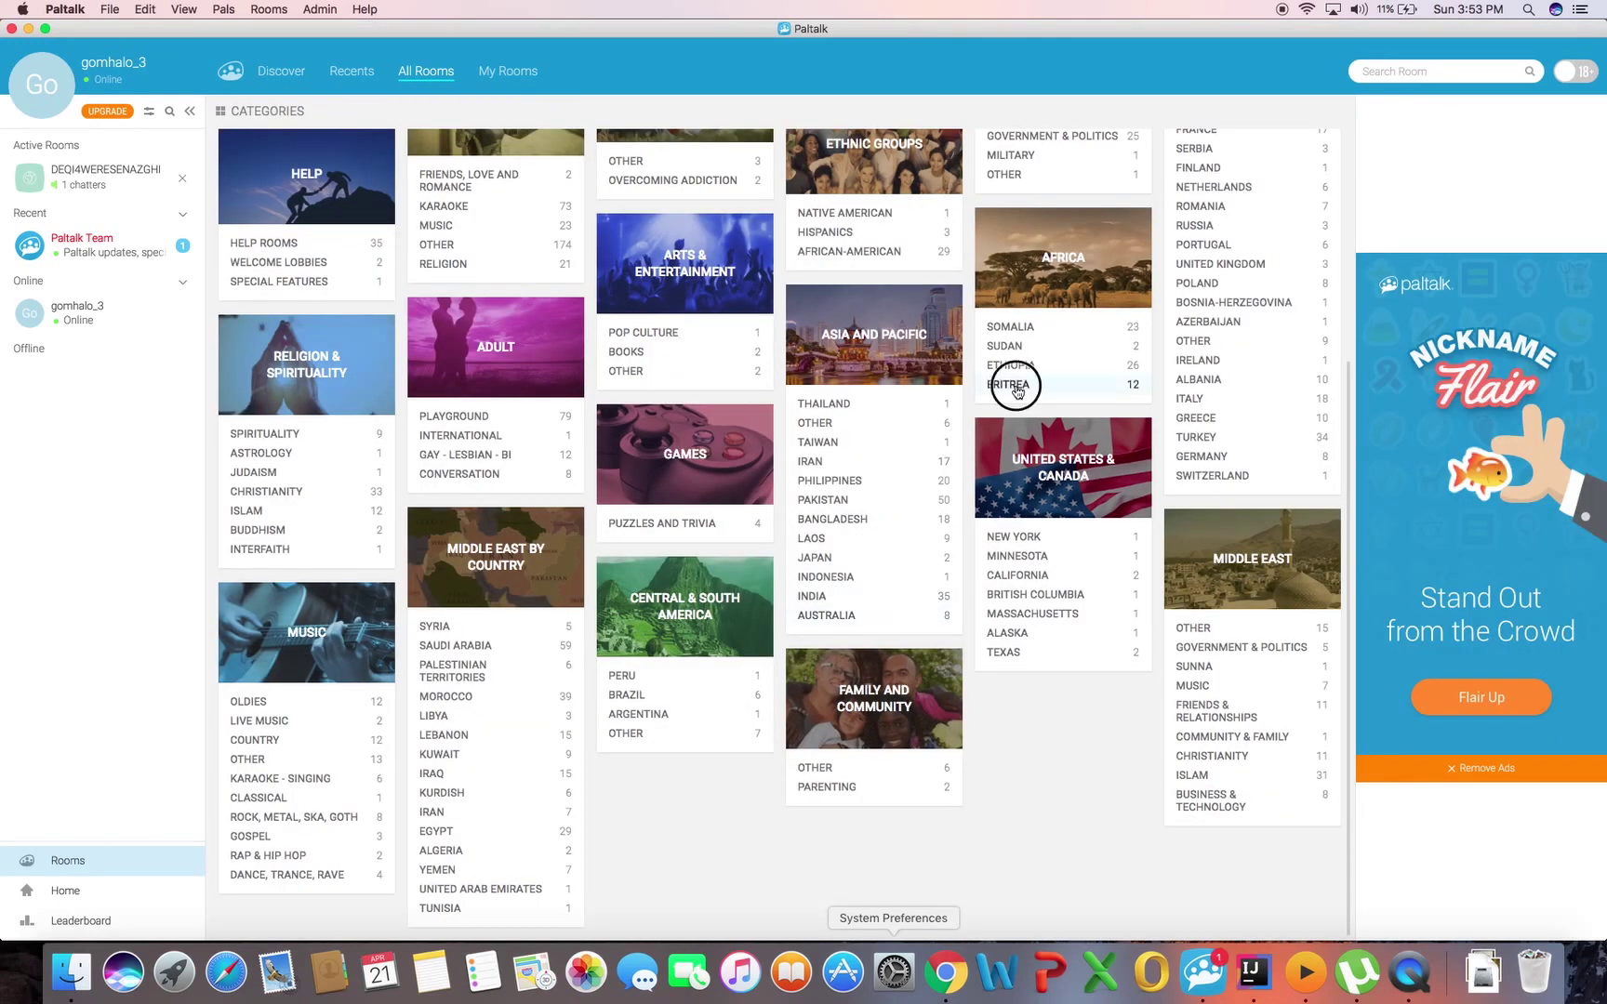